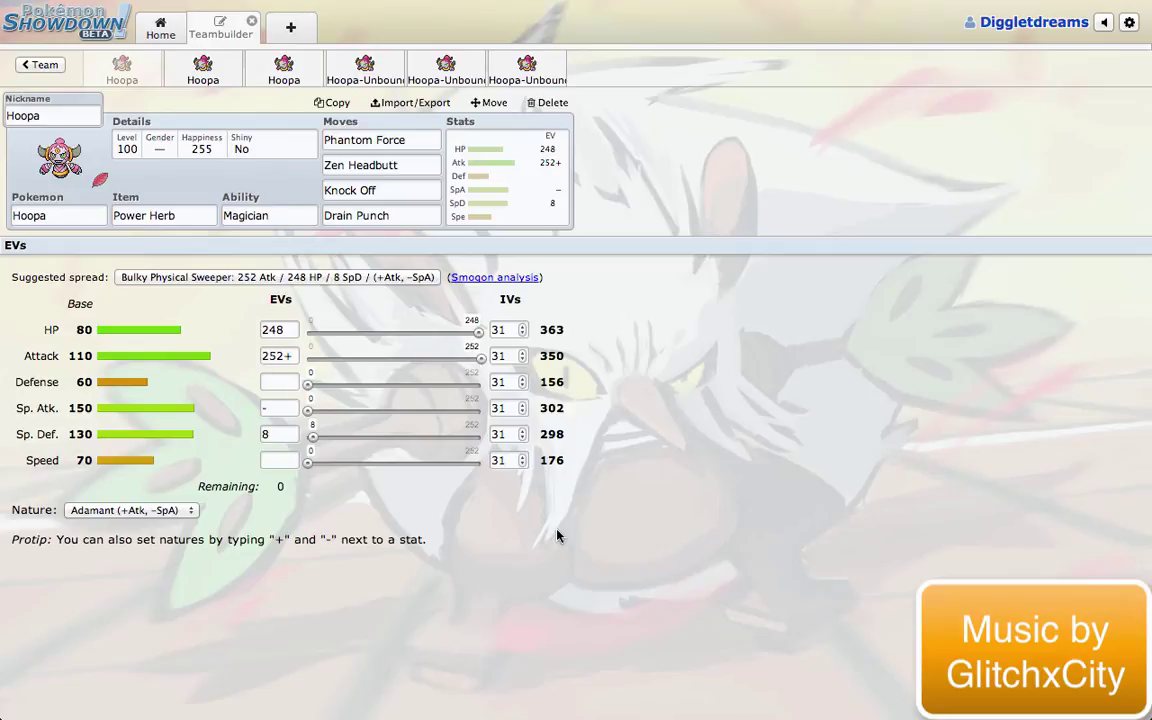
Examine the first Hoopa's Magician ability, its Phantom Force move and its species entry with typing and base stats
key("XF86AudioMute")
left_click(283, 215)
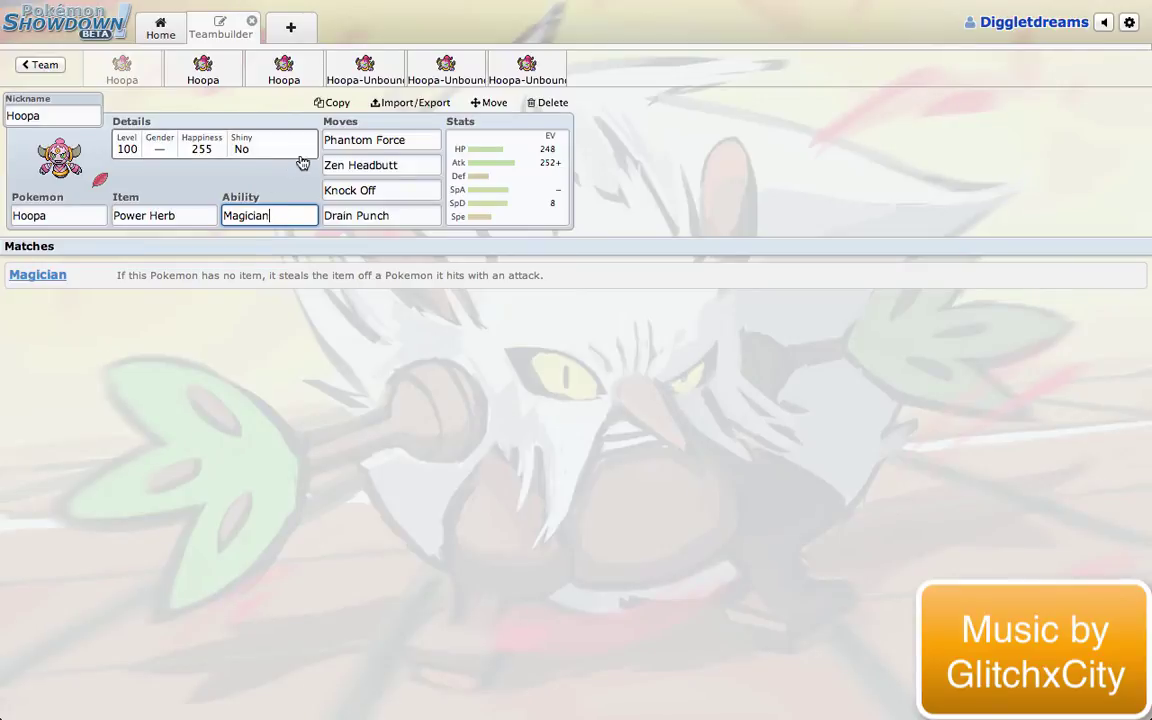
left_click(352, 140)
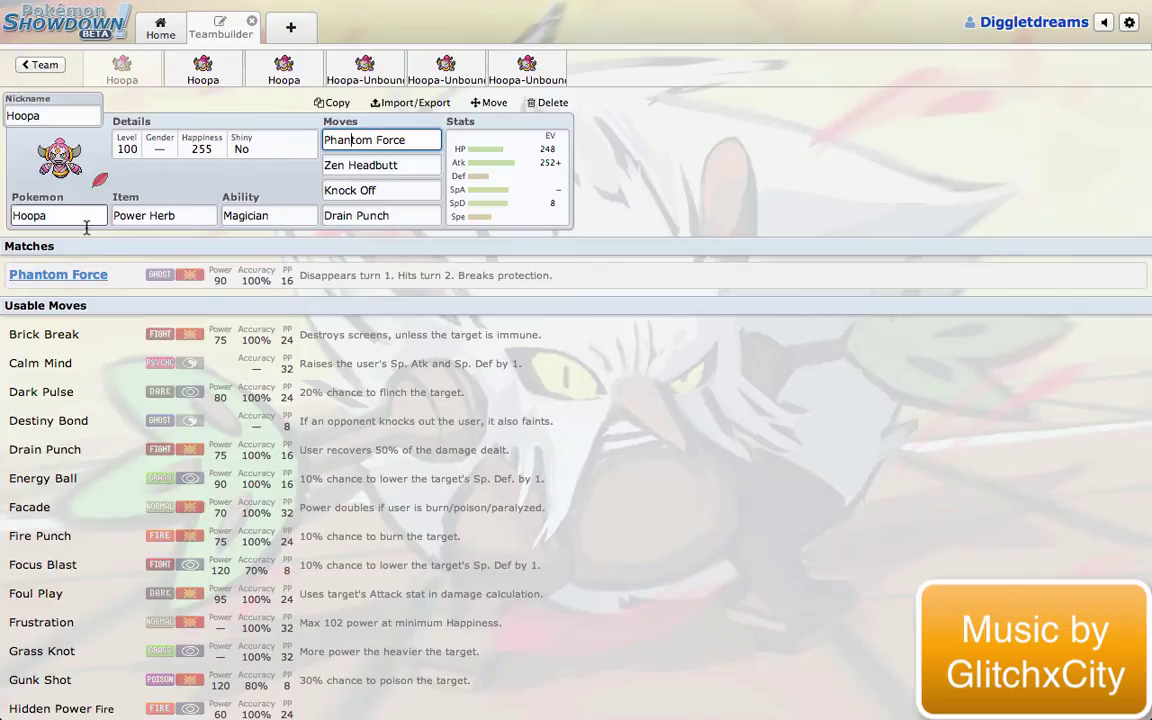
left_click(52, 218)
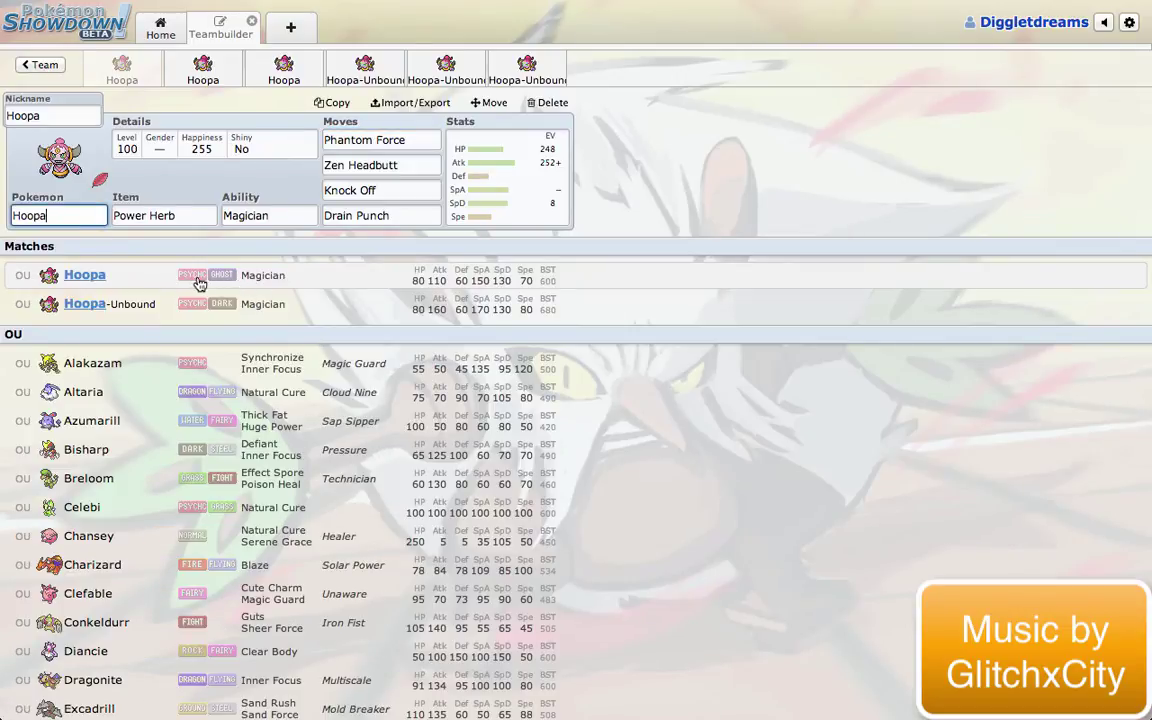
Review the first Hoopa's moves Phantom Force, Zen Headbutt, Knock Off and Drain Punch, along with its EV spread and held item
left_click(358, 139)
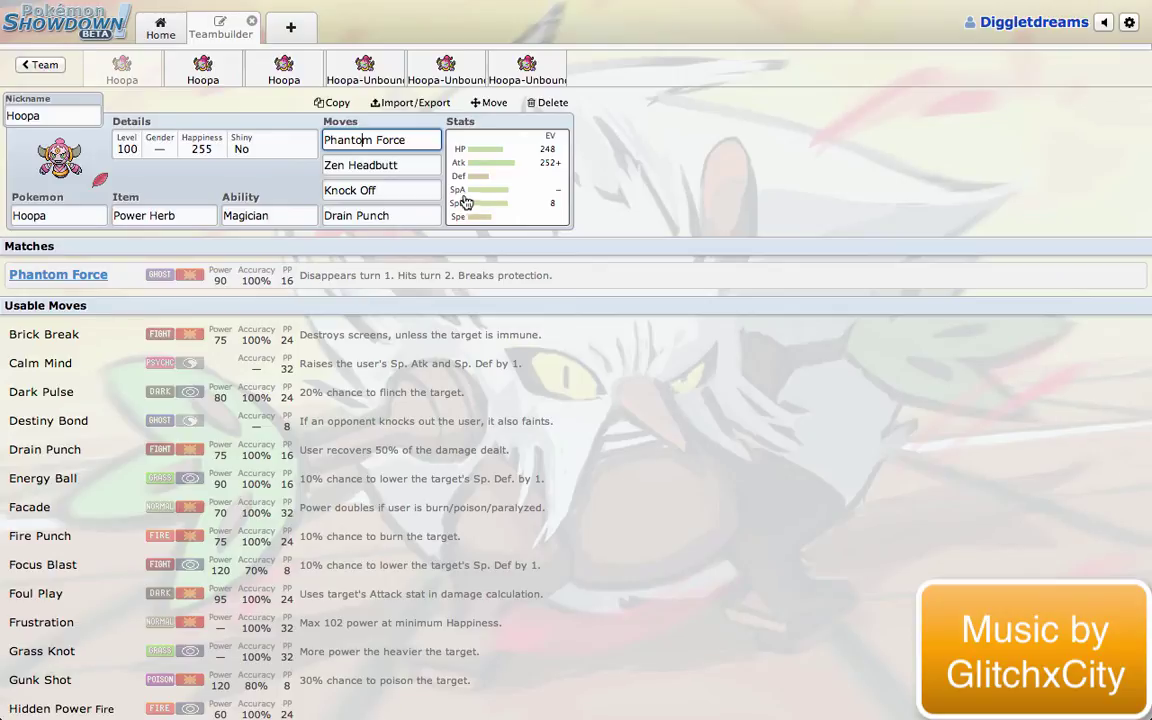
left_click(406, 165)
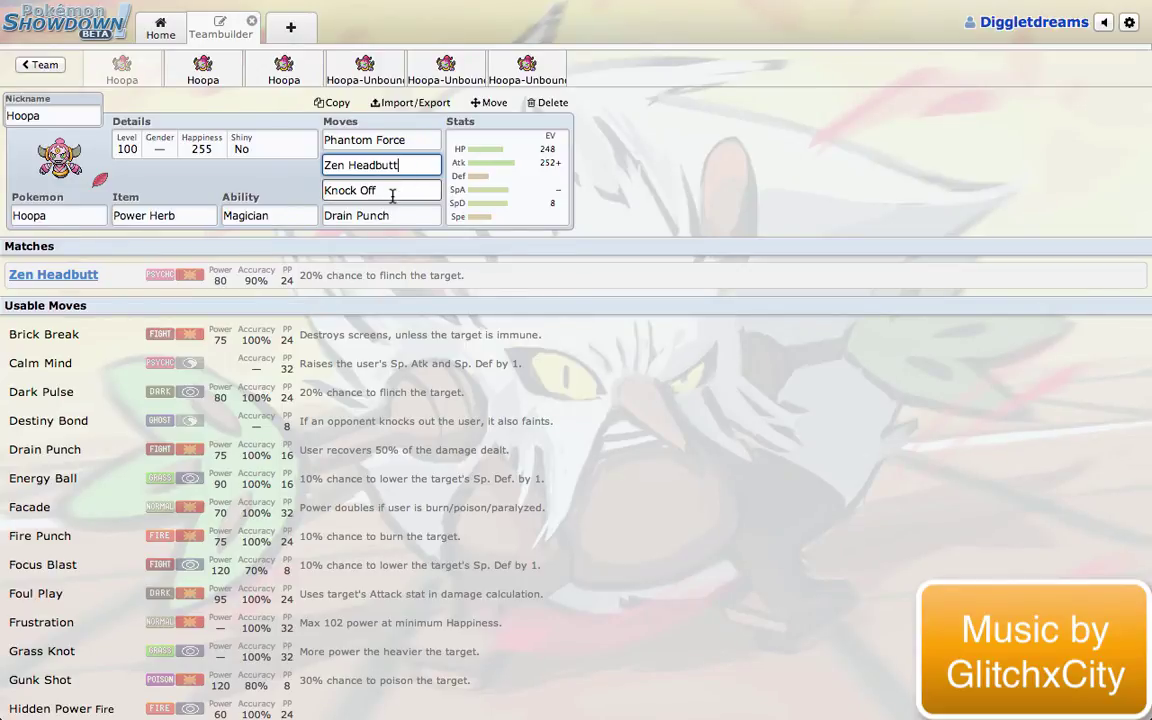
left_click(392, 196)
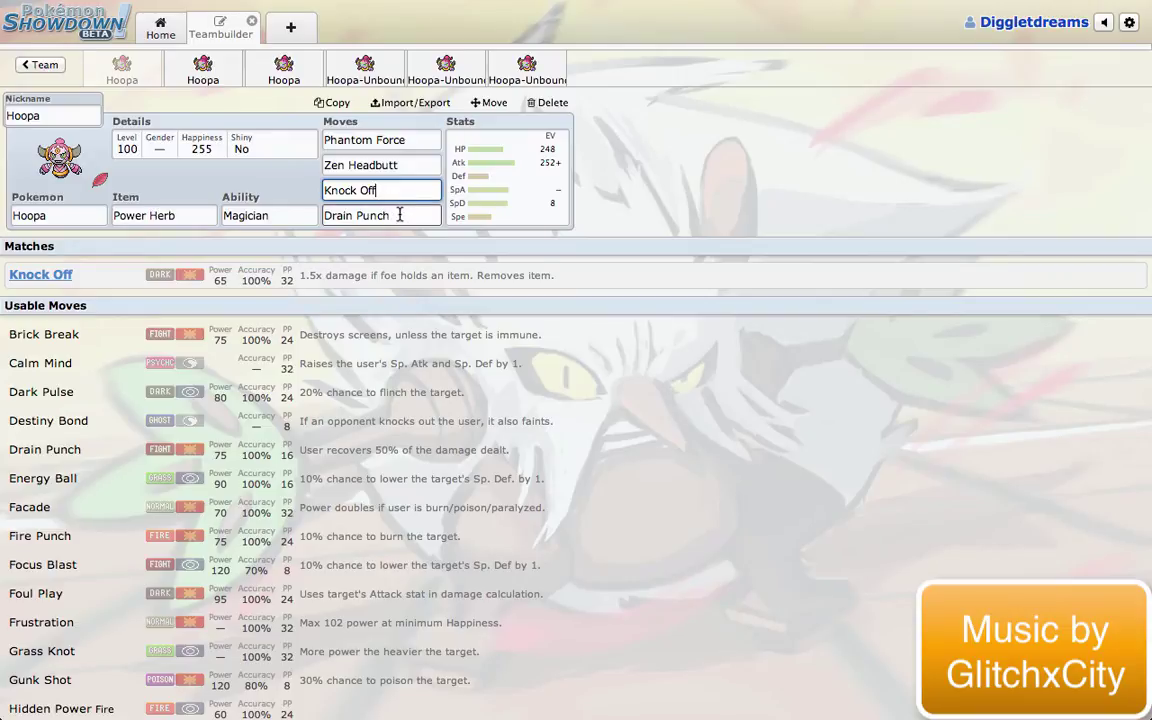
left_click(399, 214)
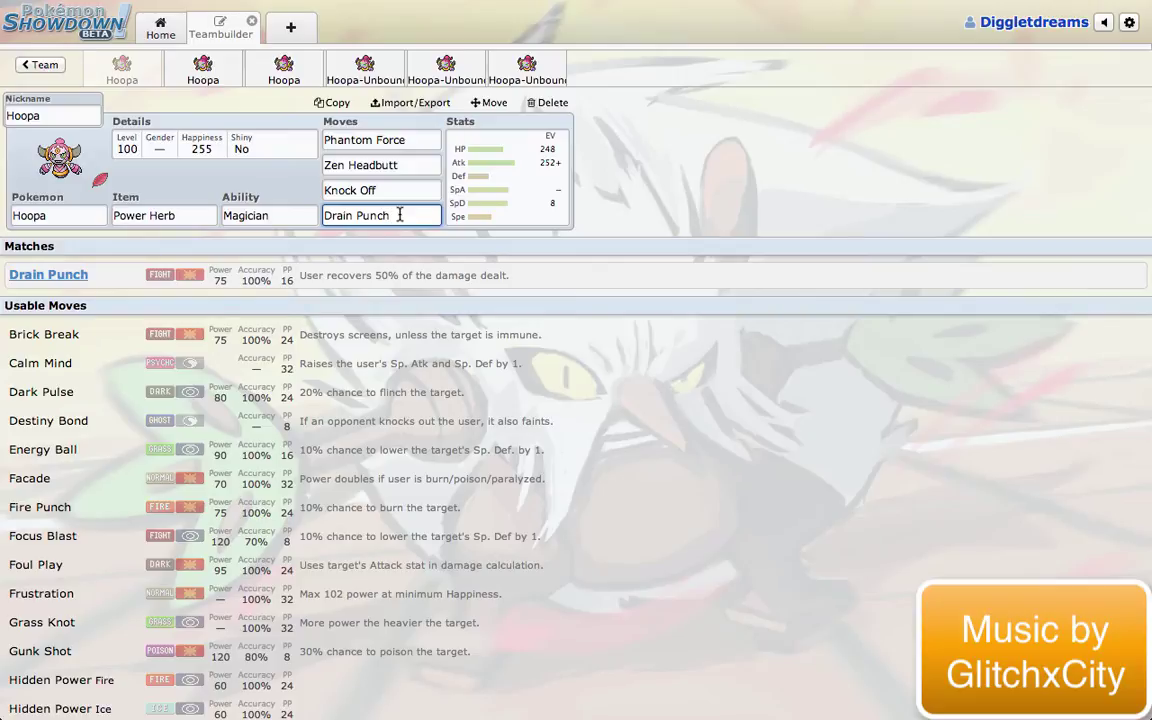
left_click(512, 212)
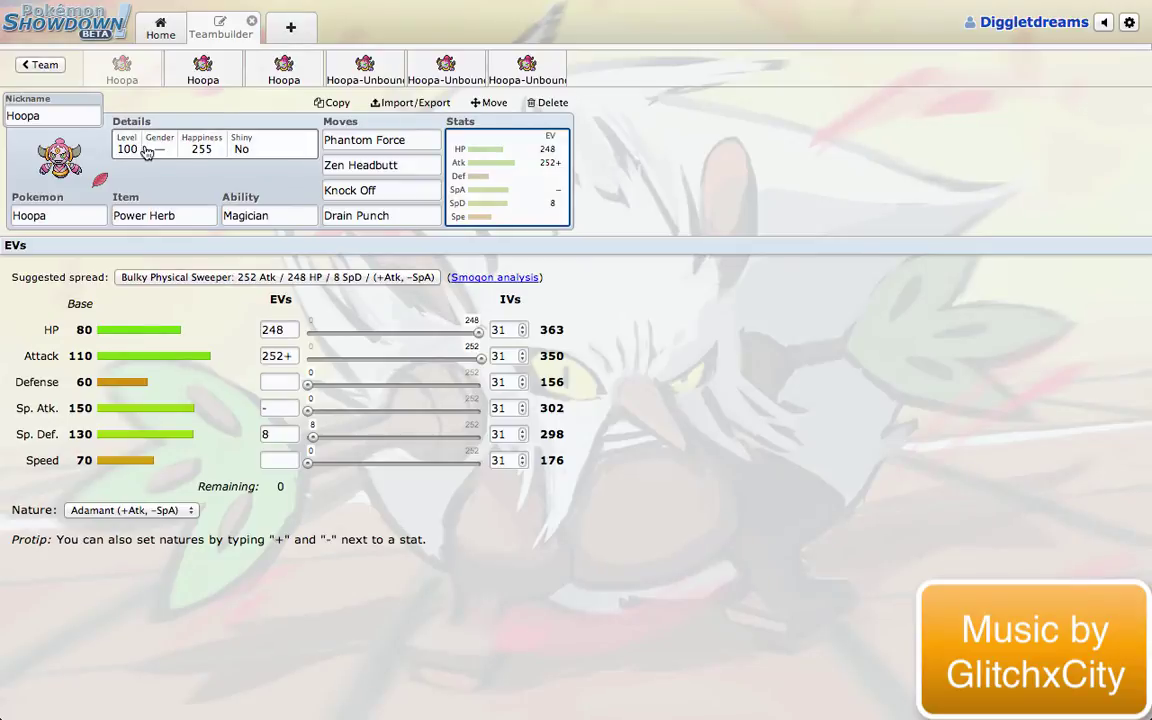
left_click(152, 215)
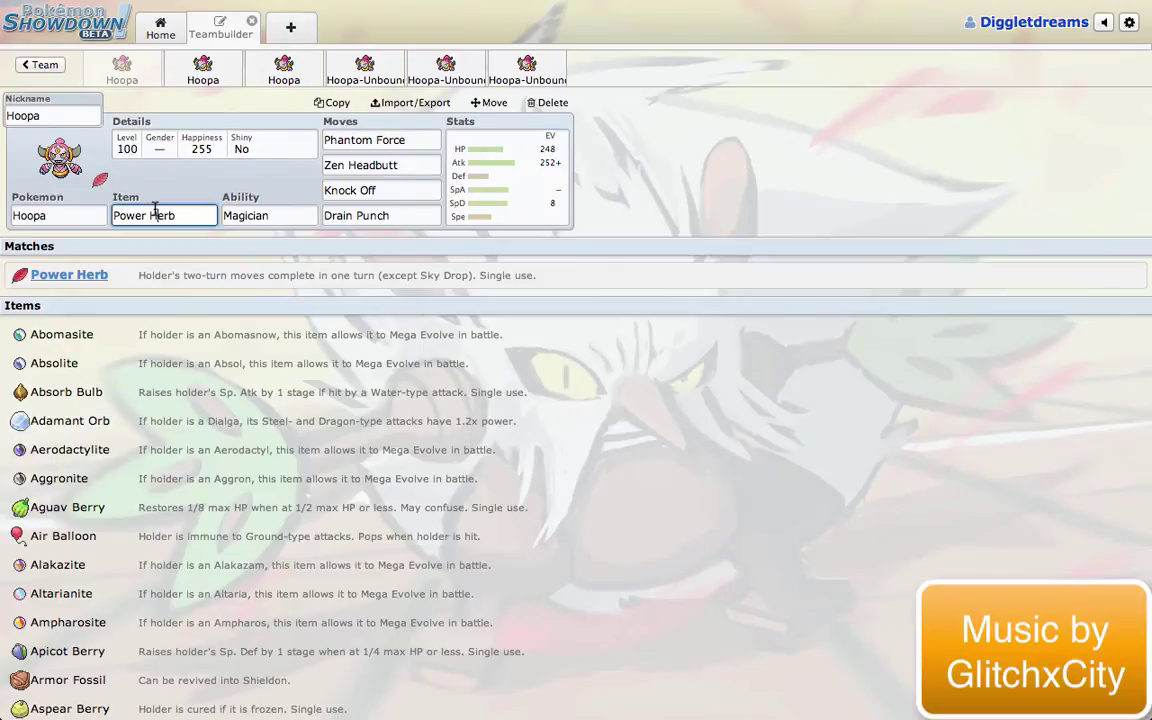
Open the second Hoopa set and examine its Substitute and Nasty Plot moves and its EV spread
left_click(205, 72)
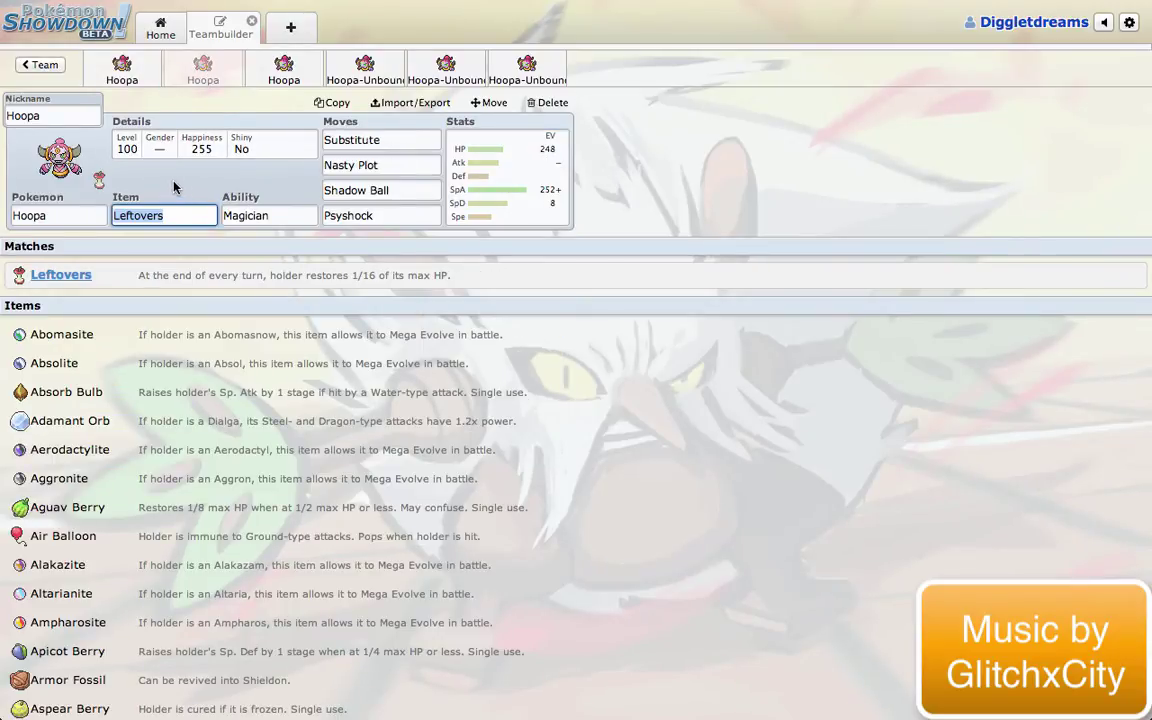
left_click(399, 141)
left_click(394, 166)
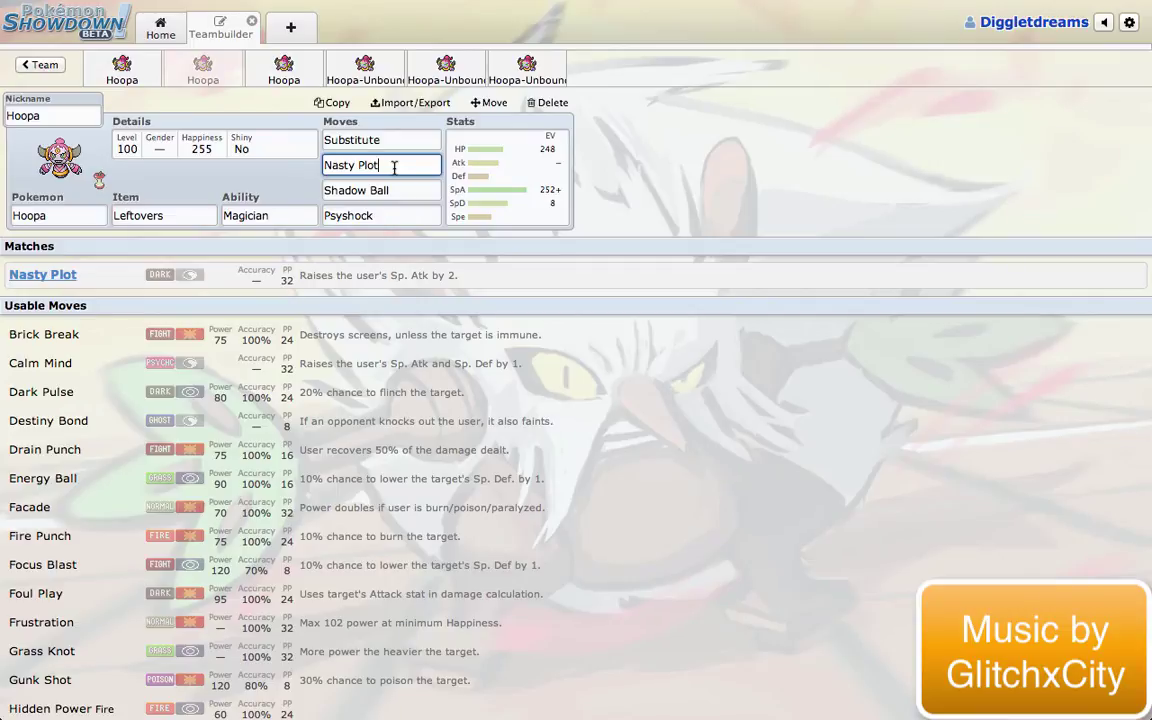
left_click(547, 187)
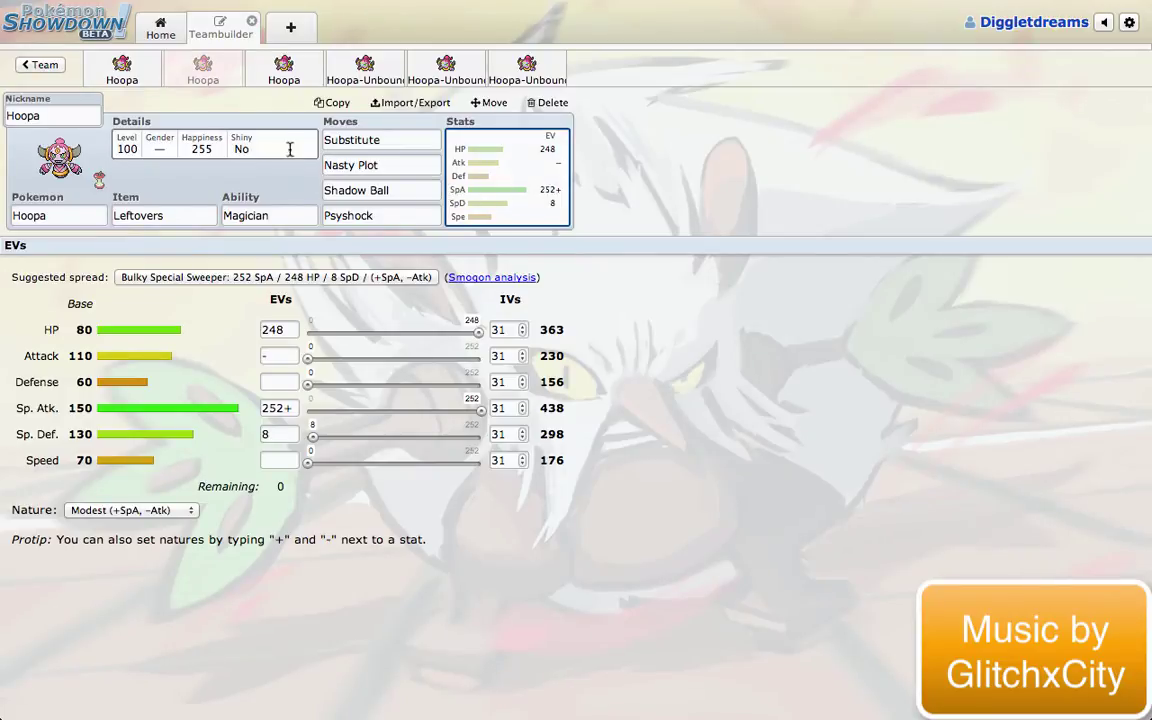
Compare the second Hoopa's attacks Shadow Ball and Psyshock with its support moves Substitute and Nasty Plot
left_click(406, 166)
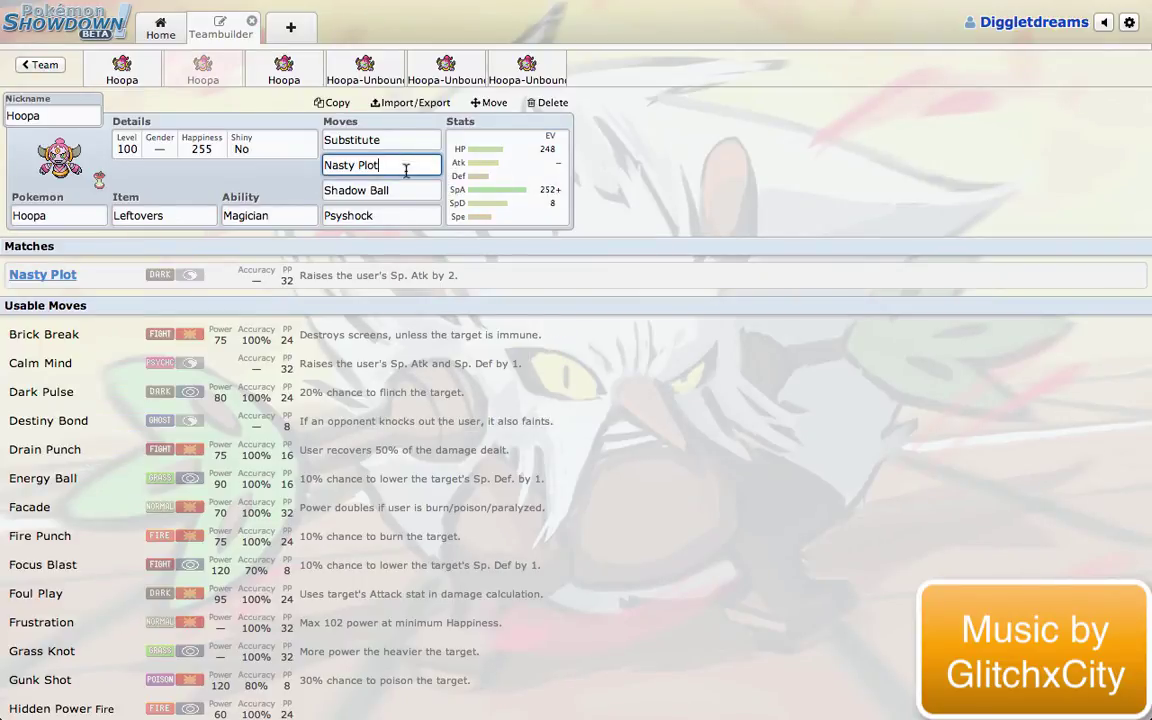
left_click(401, 190)
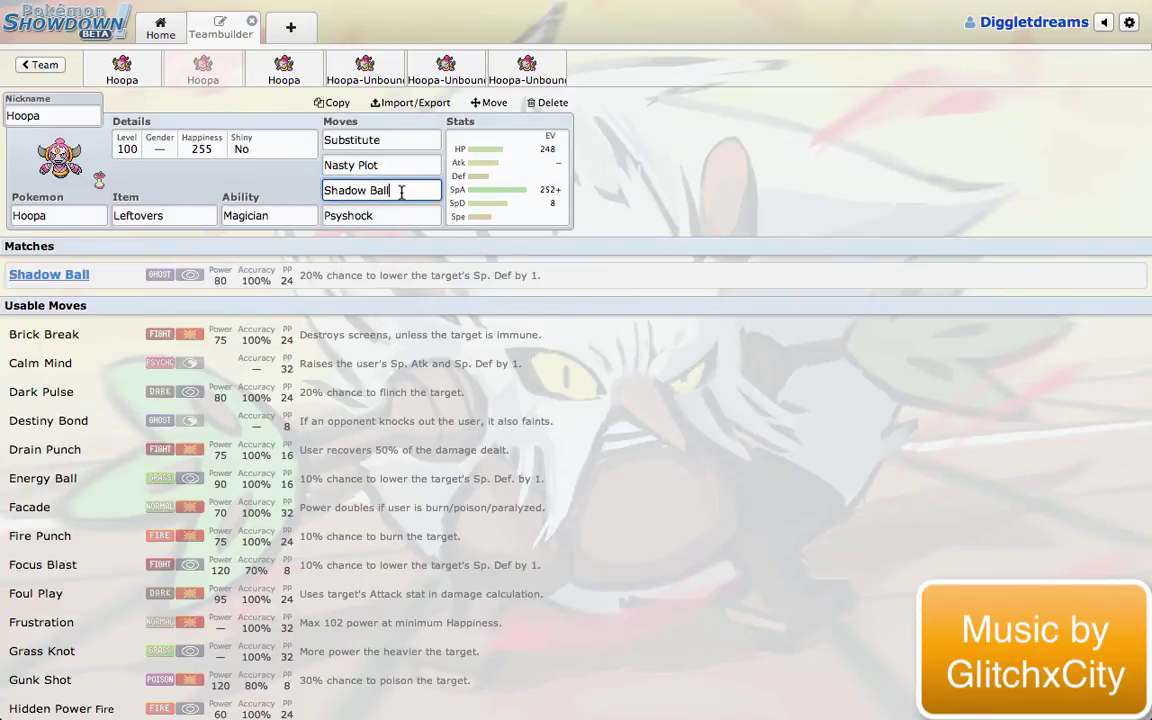
left_click(383, 215)
left_click(401, 190)
left_click(397, 215)
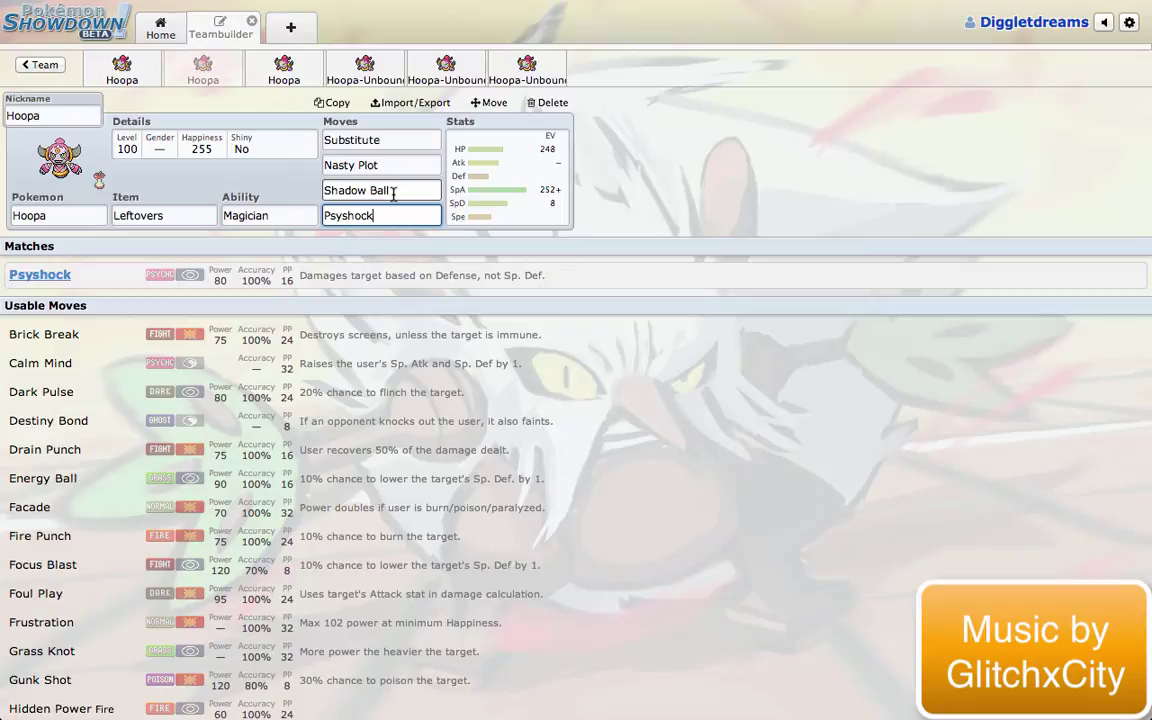
left_click(401, 191)
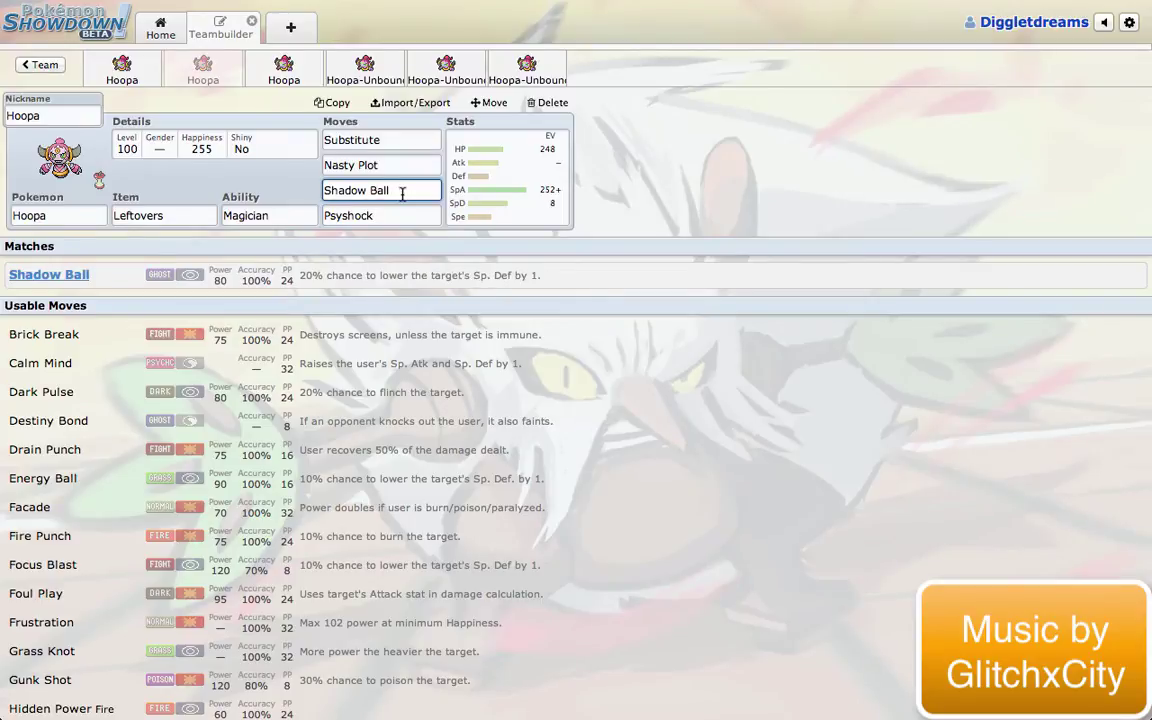
left_click(371, 217)
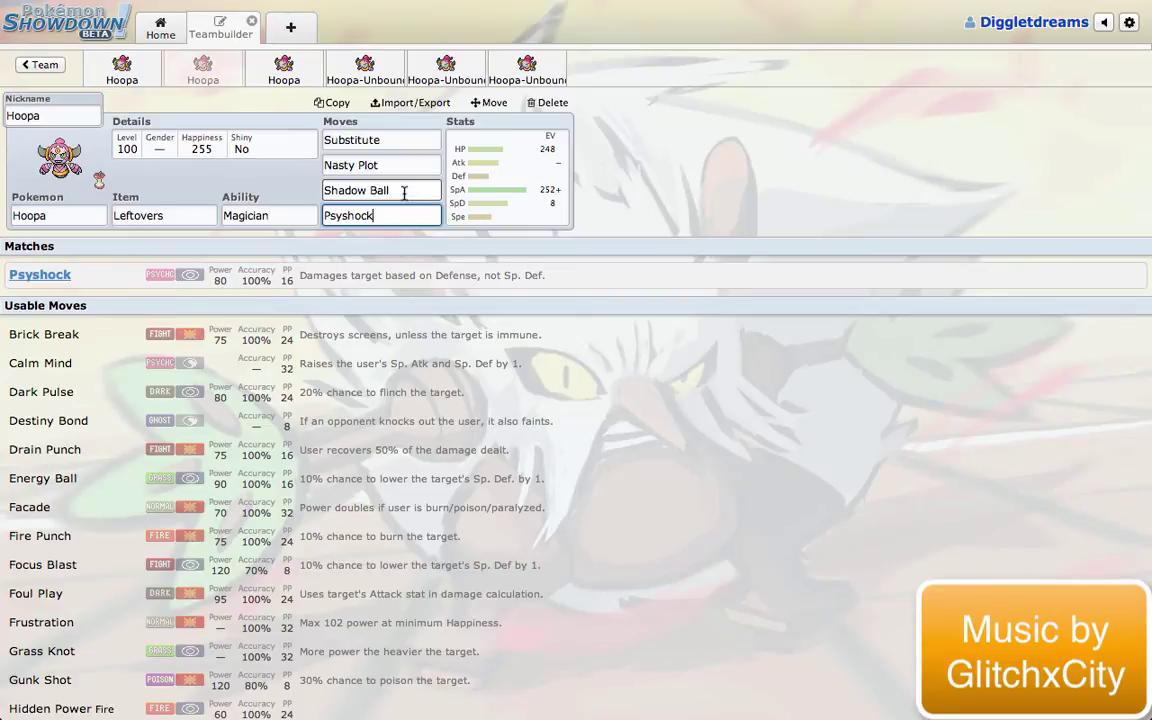
left_click(387, 133)
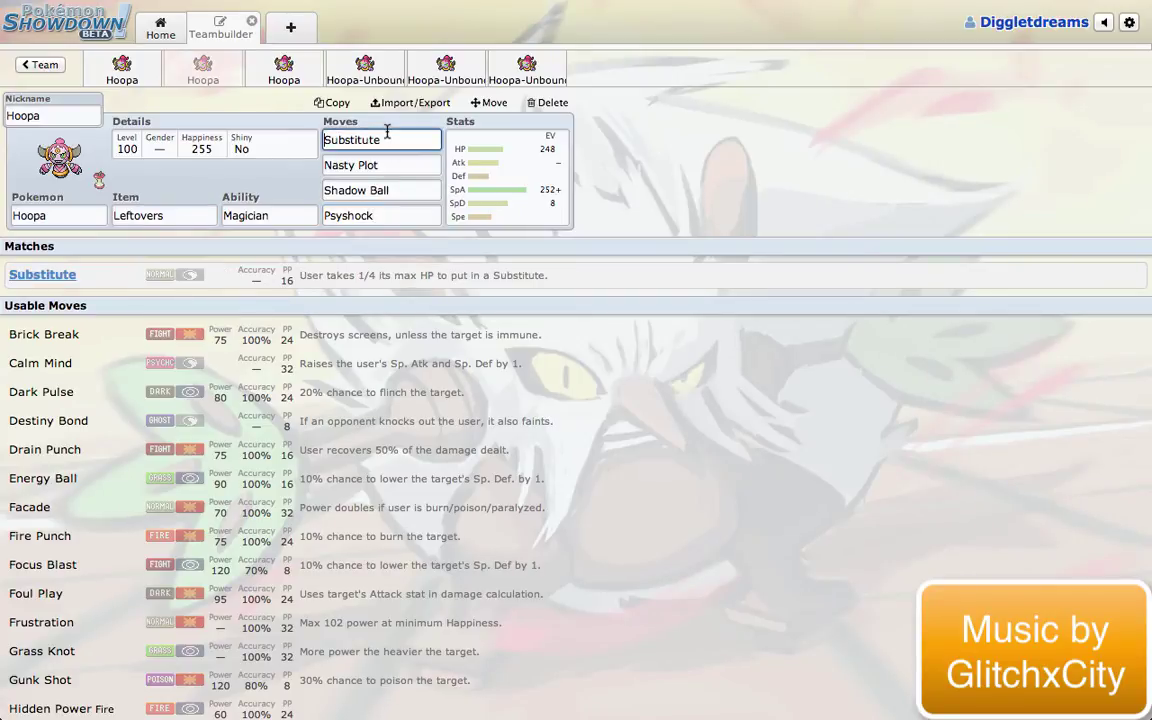
left_click(402, 166)
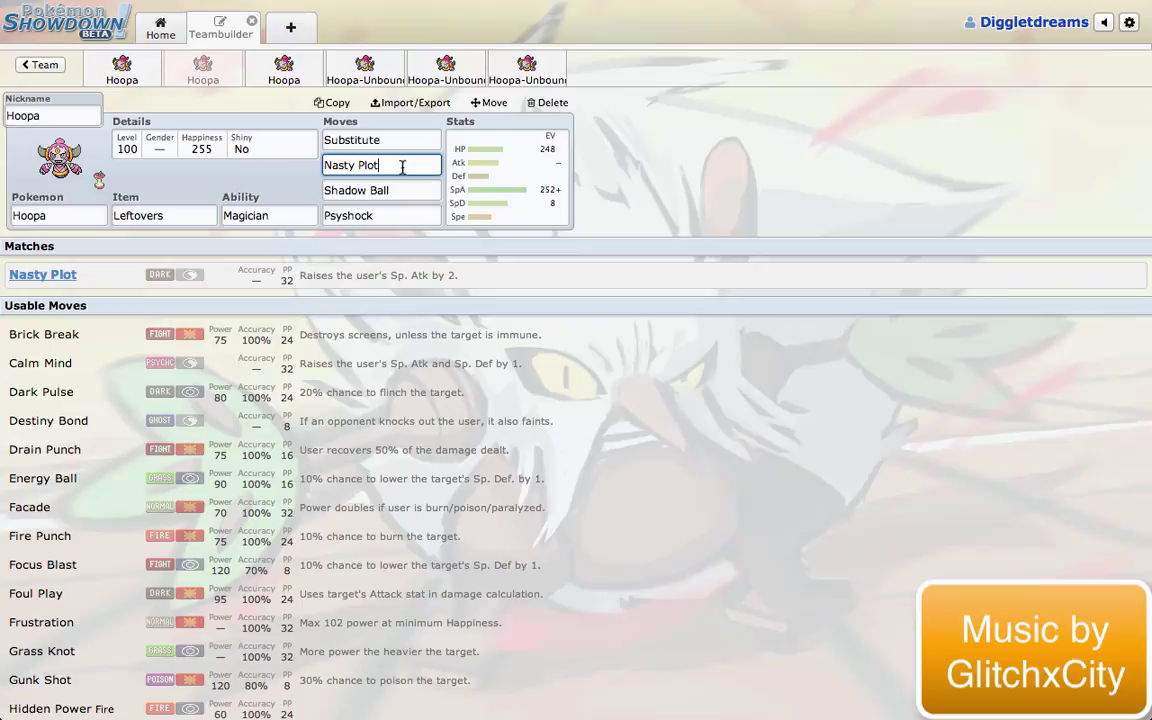
Examine the second Hoopa's Leftovers item, Magician ability and species entry, rechecking the Substitute description
left_click(172, 215)
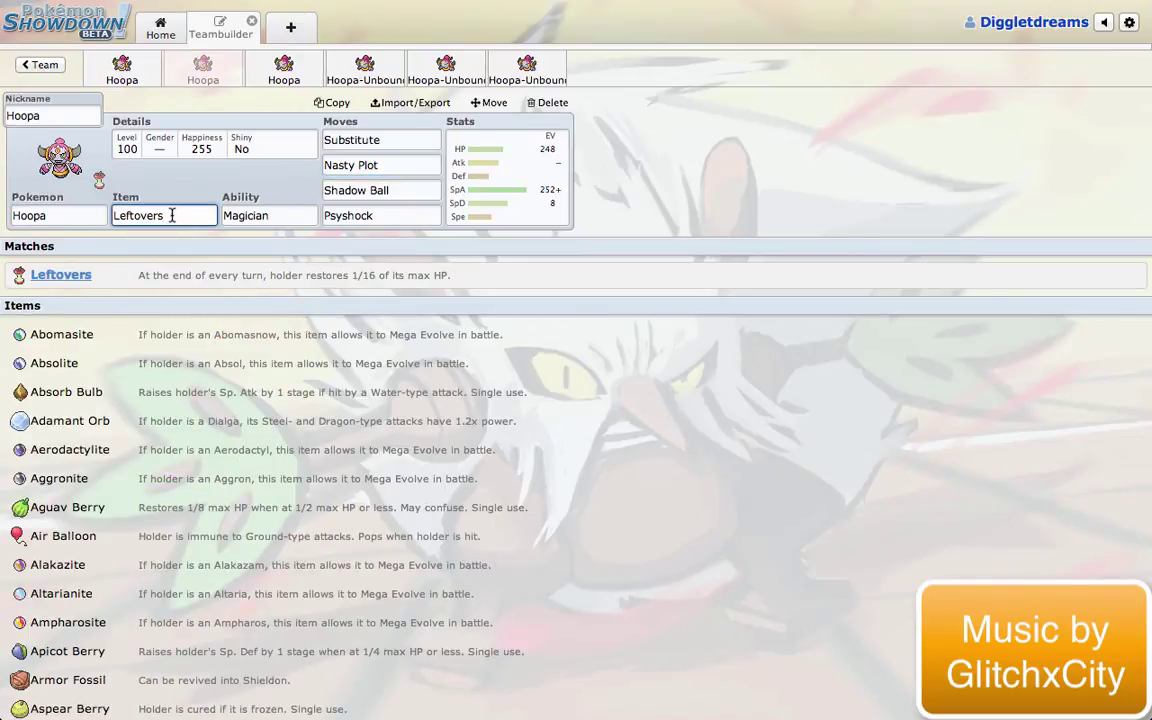
left_click(85, 215)
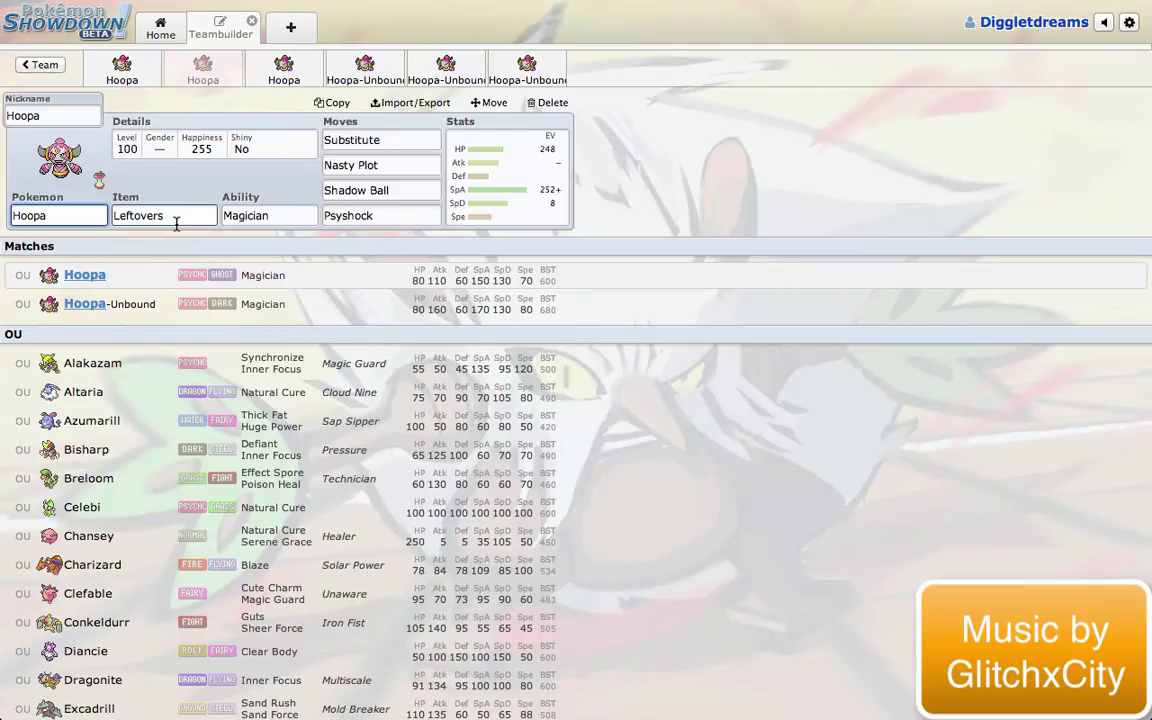
left_click(175, 222)
left_click(275, 222)
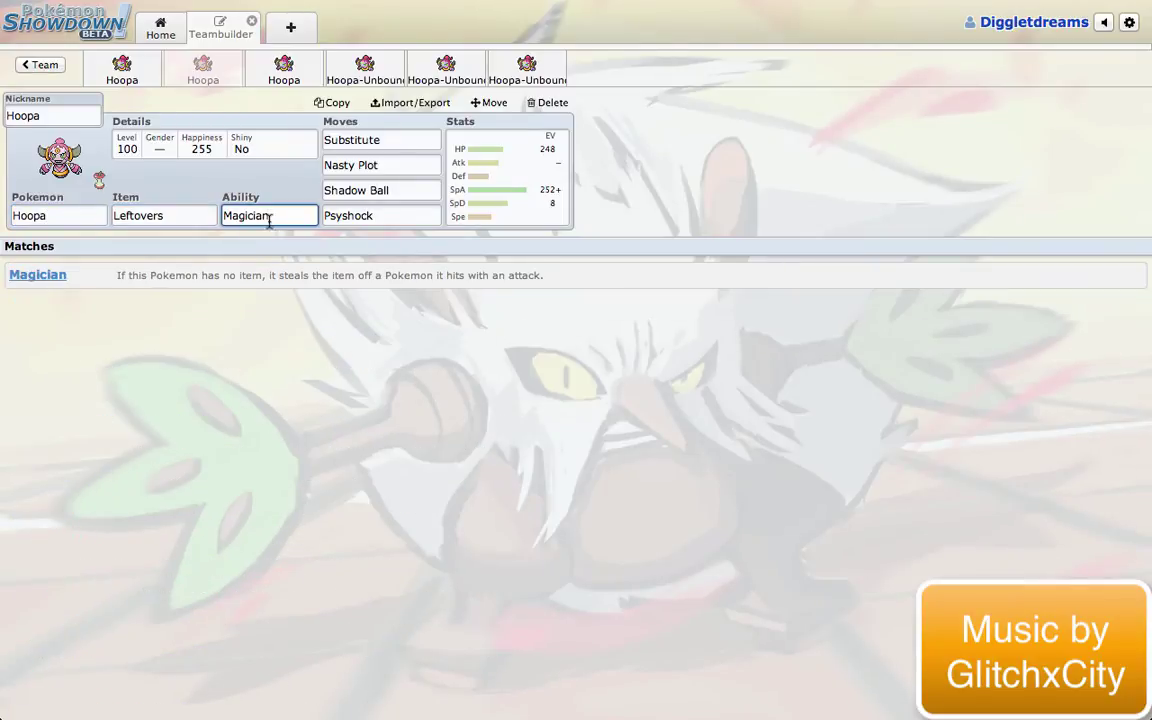
left_click(182, 217)
left_click(355, 140)
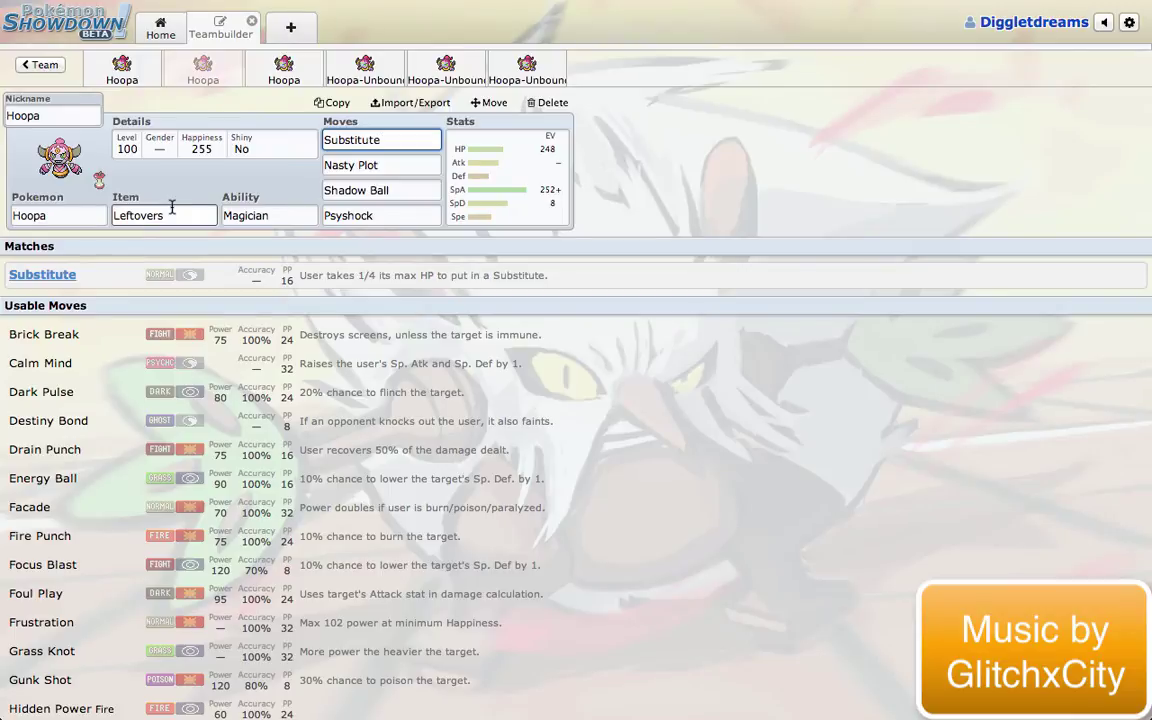
left_click(90, 216)
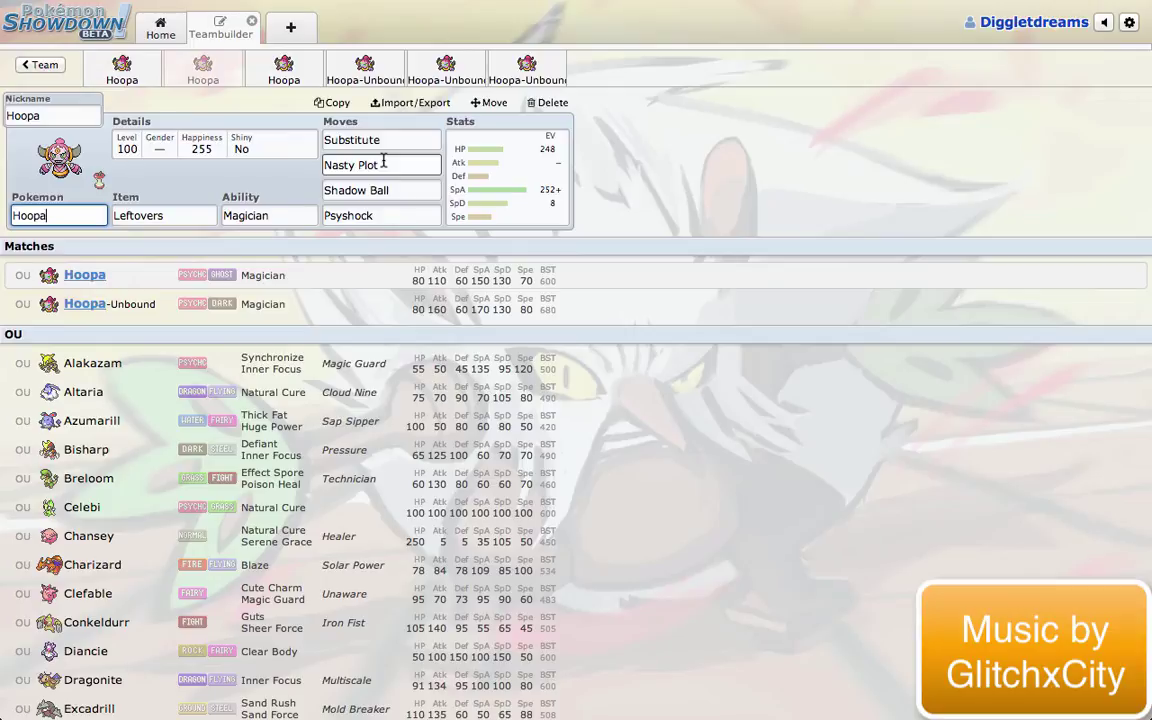
Check the second Hoopa's EVs and nature against its Shadow Ball and Psyshock attacks
left_click(505, 177)
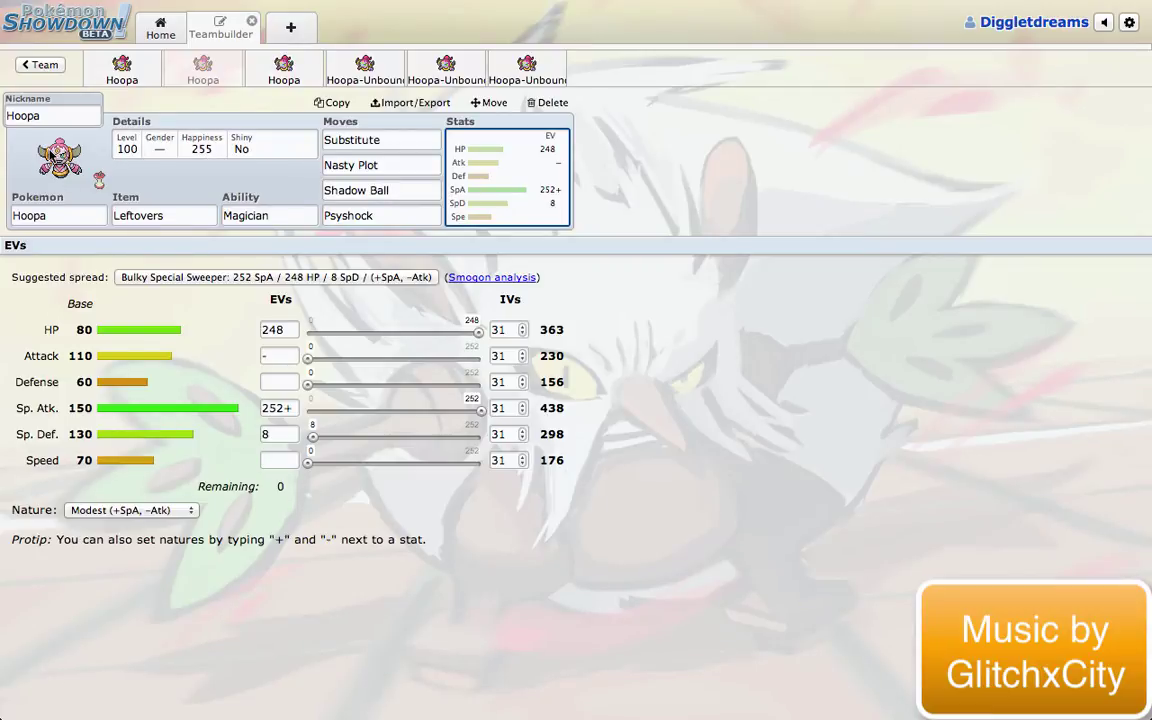
left_click(393, 190)
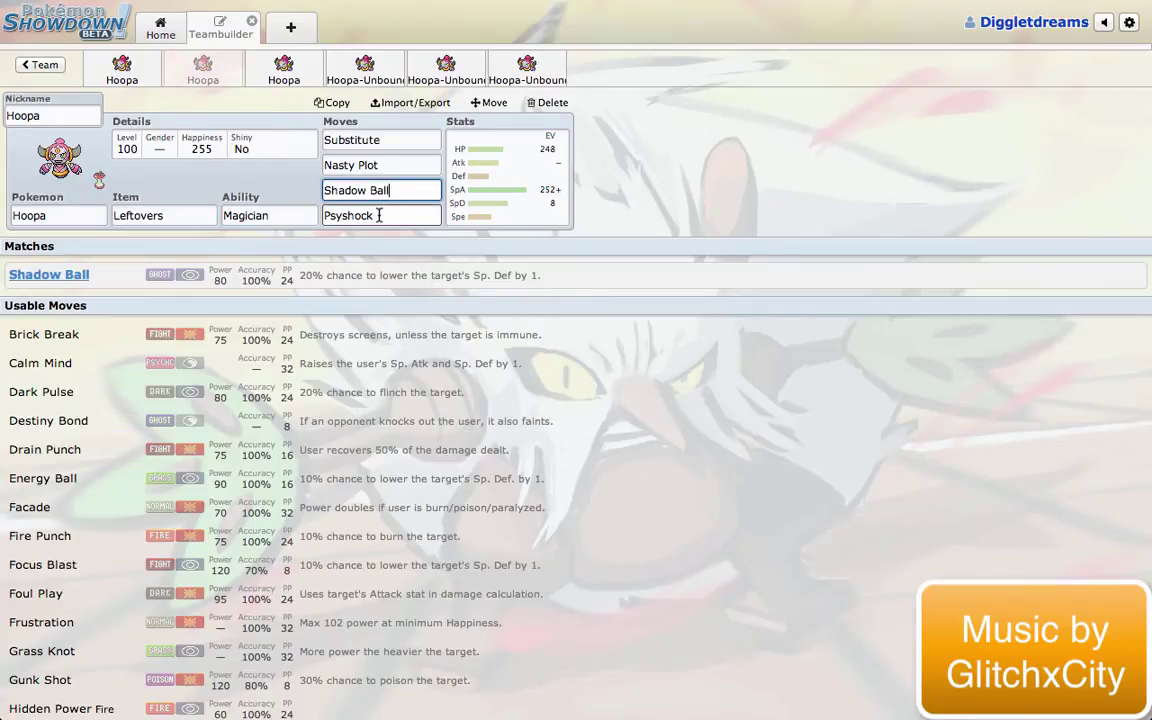
left_click(379, 215)
left_click(398, 193)
Open the third Hoopa set and examine its EV spread and Choice Scarf item
left_click(258, 87)
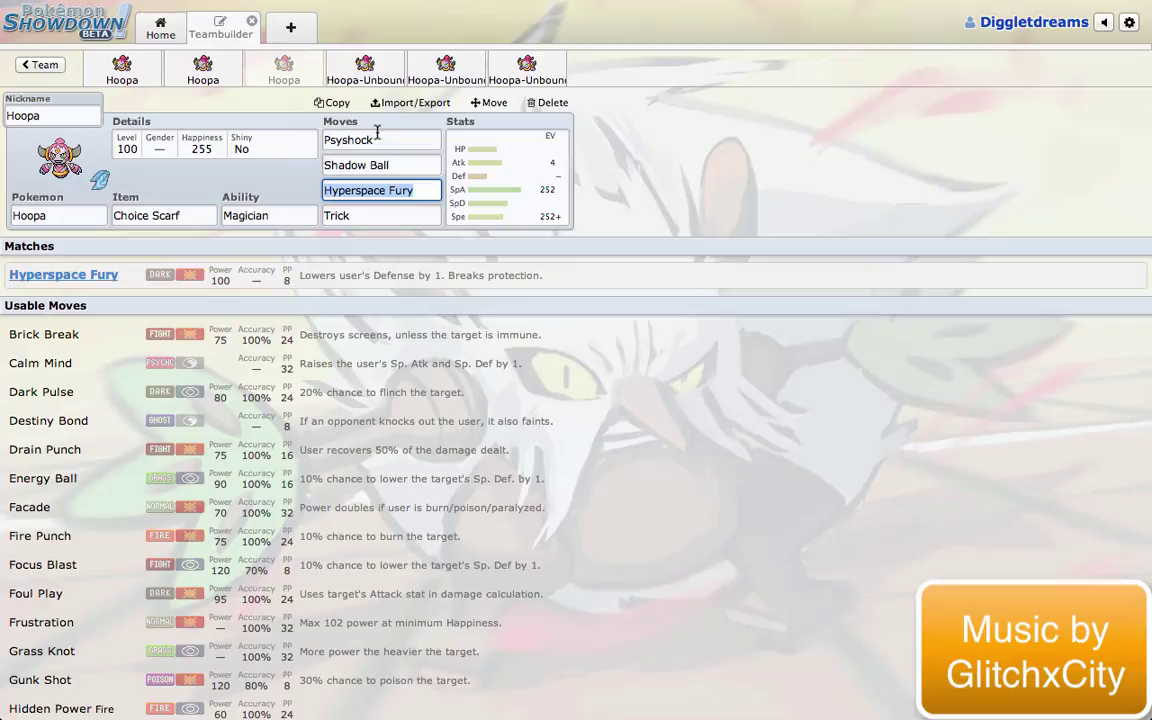
left_click(494, 183)
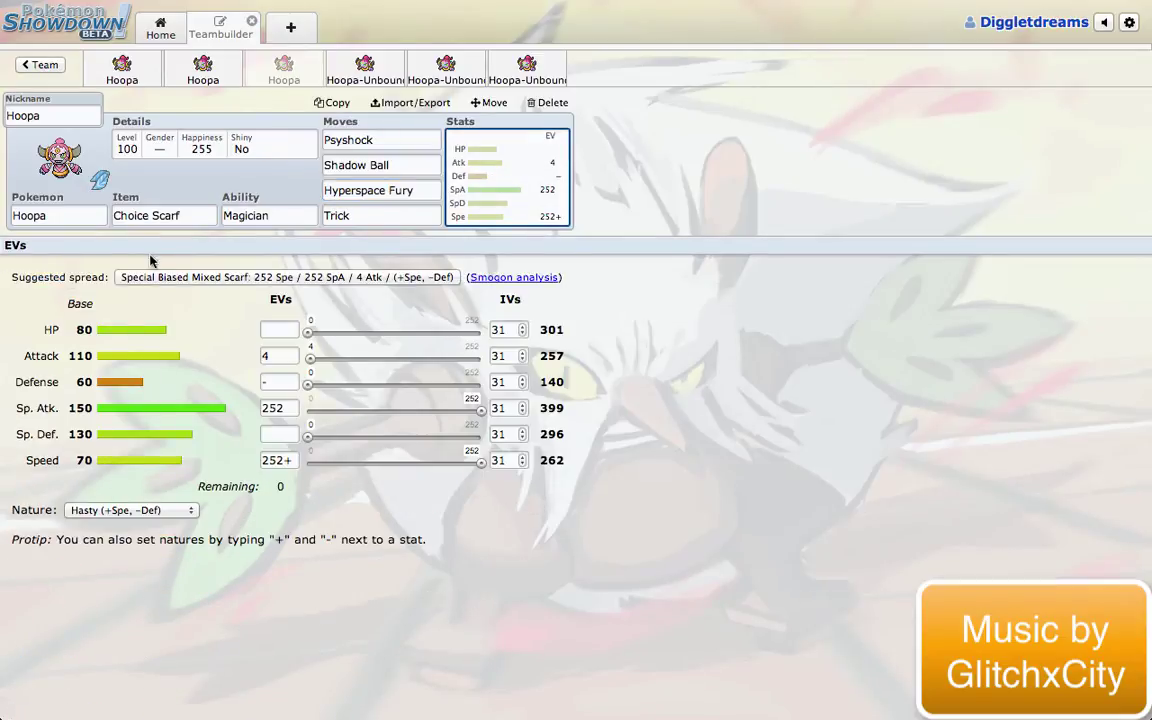
left_click(185, 215)
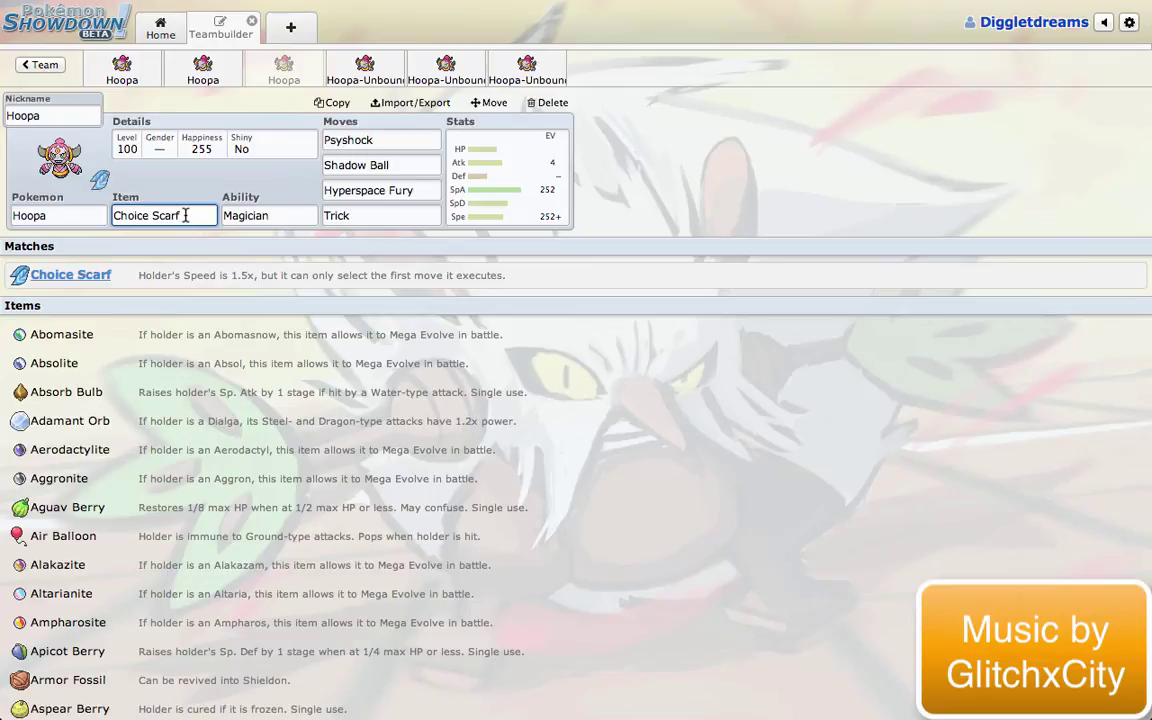
Review the descriptions of the third Hoopa's Trick, Psyshock and Shadow Ball moves
left_click(378, 216)
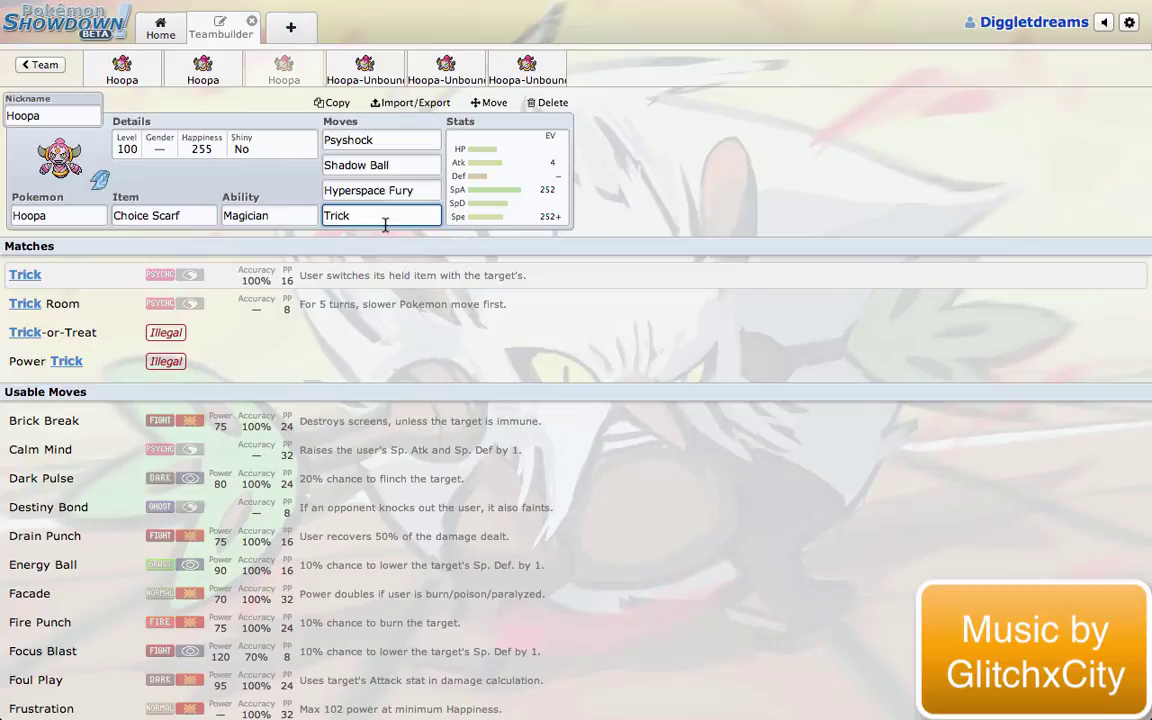
left_click(372, 140)
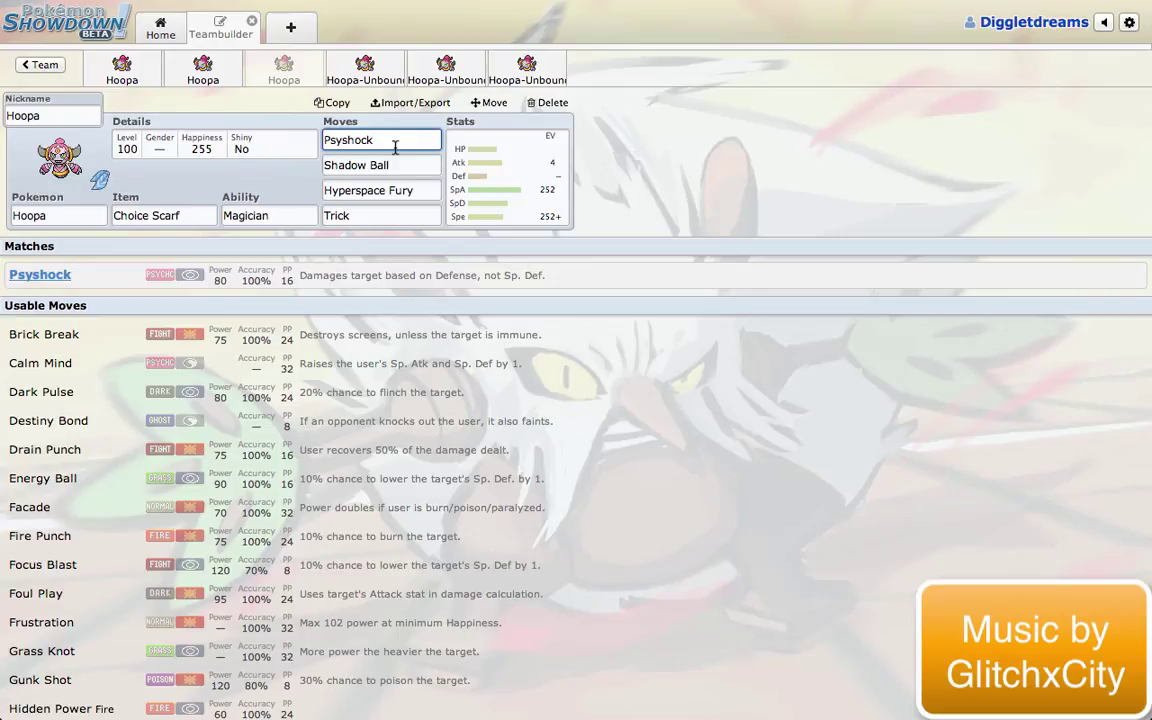
left_click(404, 168)
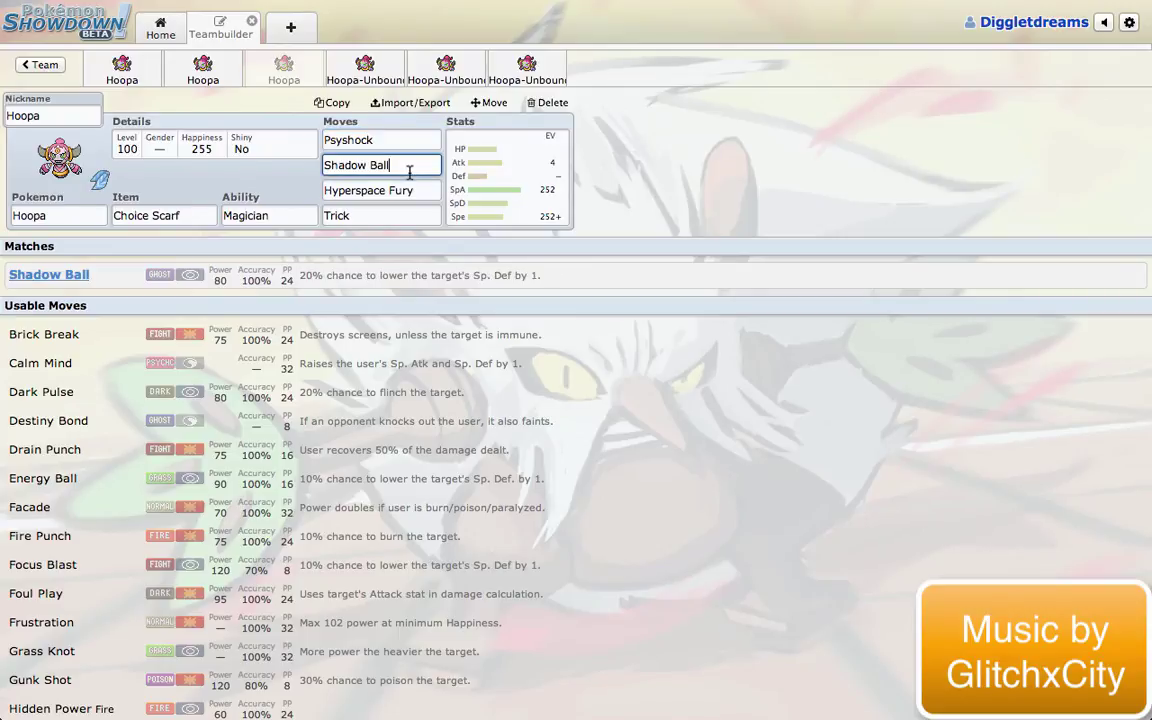
left_click(390, 145)
Review the third Hoopa's Hyperspace Fury description and look through its usable moves for alternatives
left_click(425, 197)
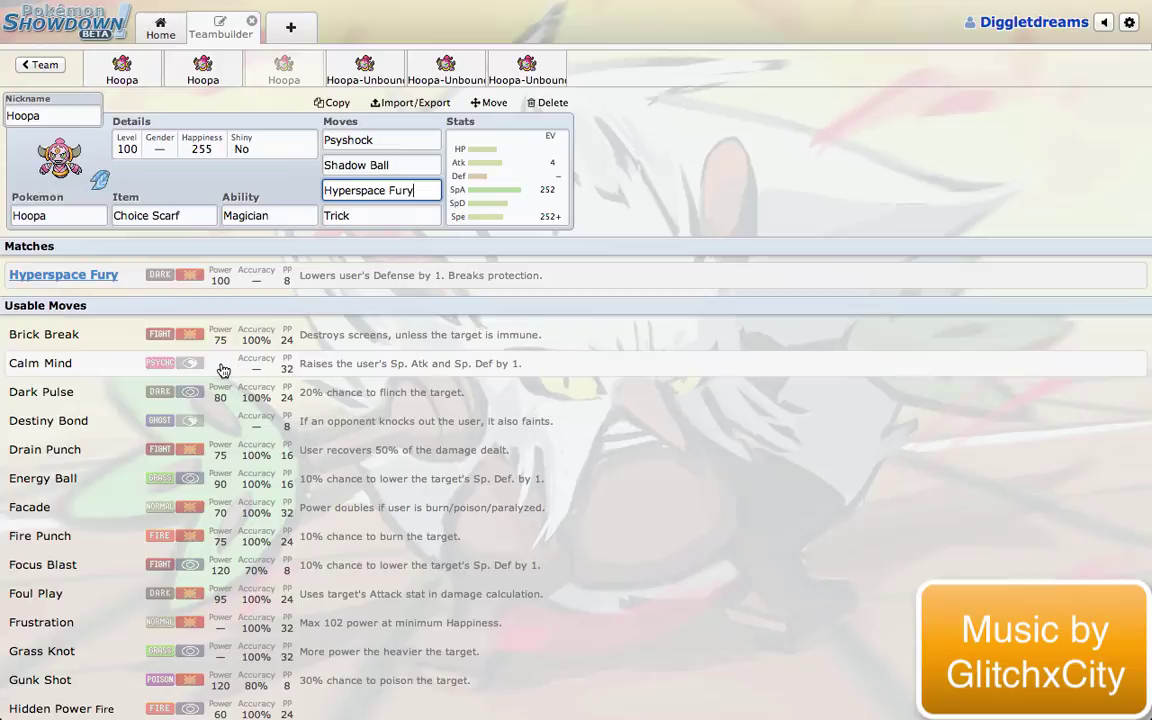
scroll(223, 368, "down", 1)
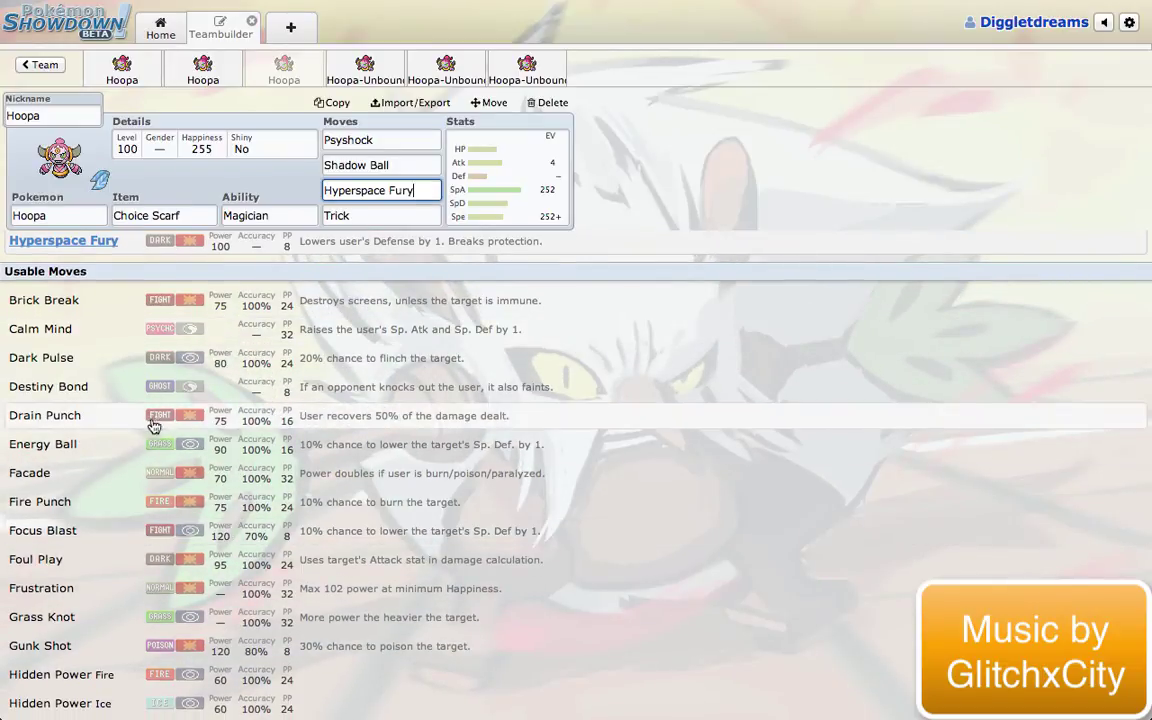
scroll(145, 418, "down", 5)
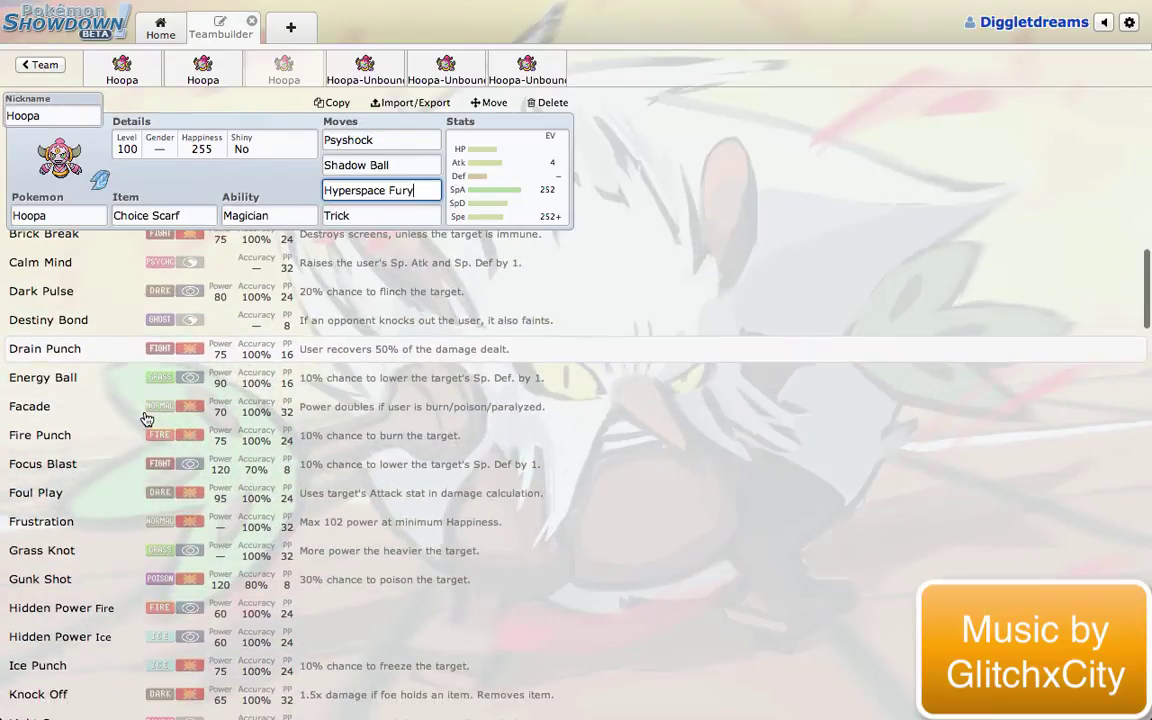
scroll(145, 418, "down", 9)
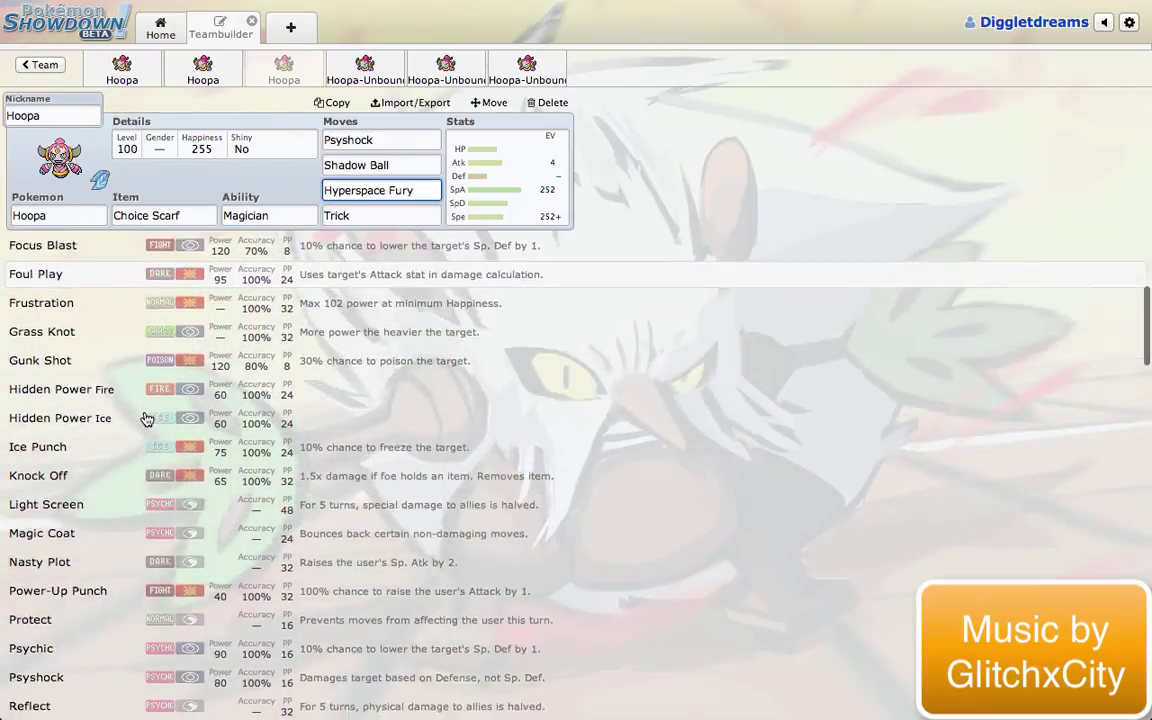
scroll(145, 418, "down", 3)
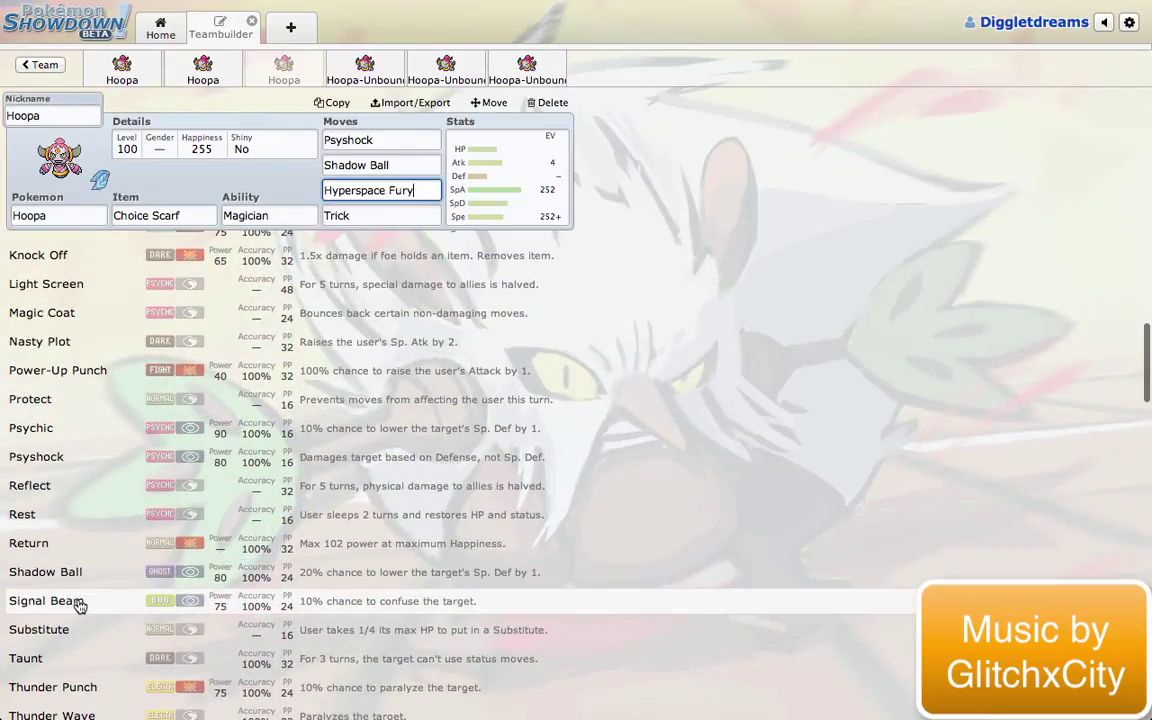
scroll(325, 600, "down", 2)
scroll(326, 588, "down", 3)
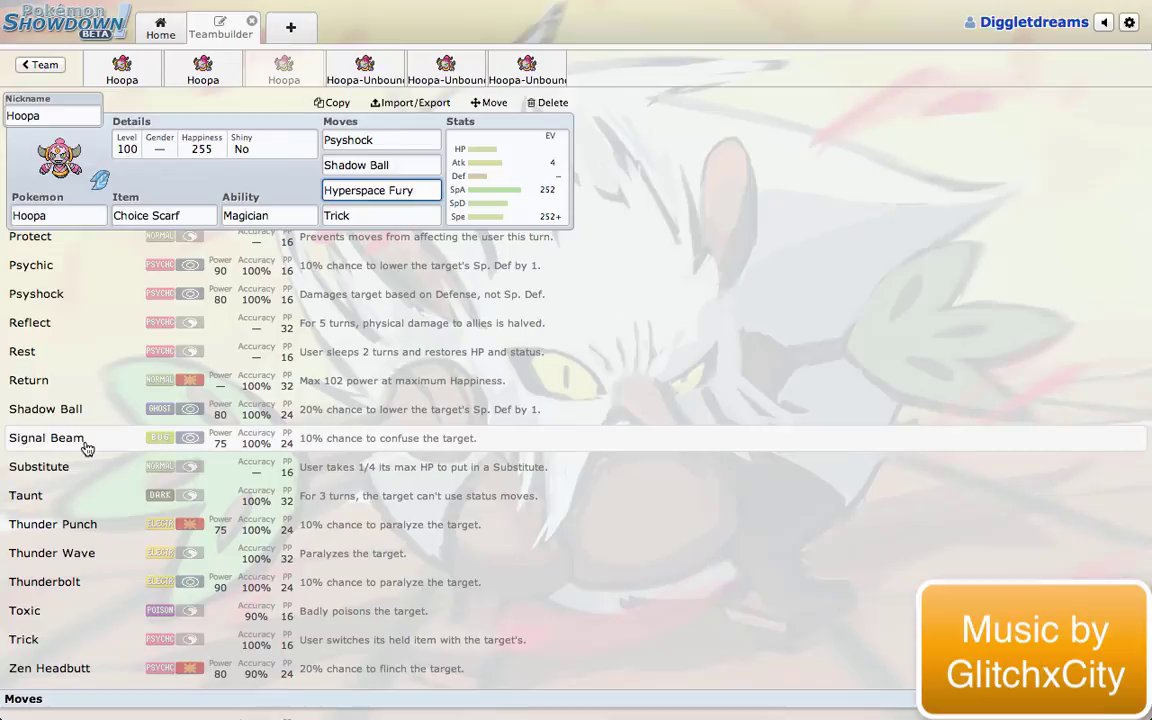
scroll(86, 448, "up", 6)
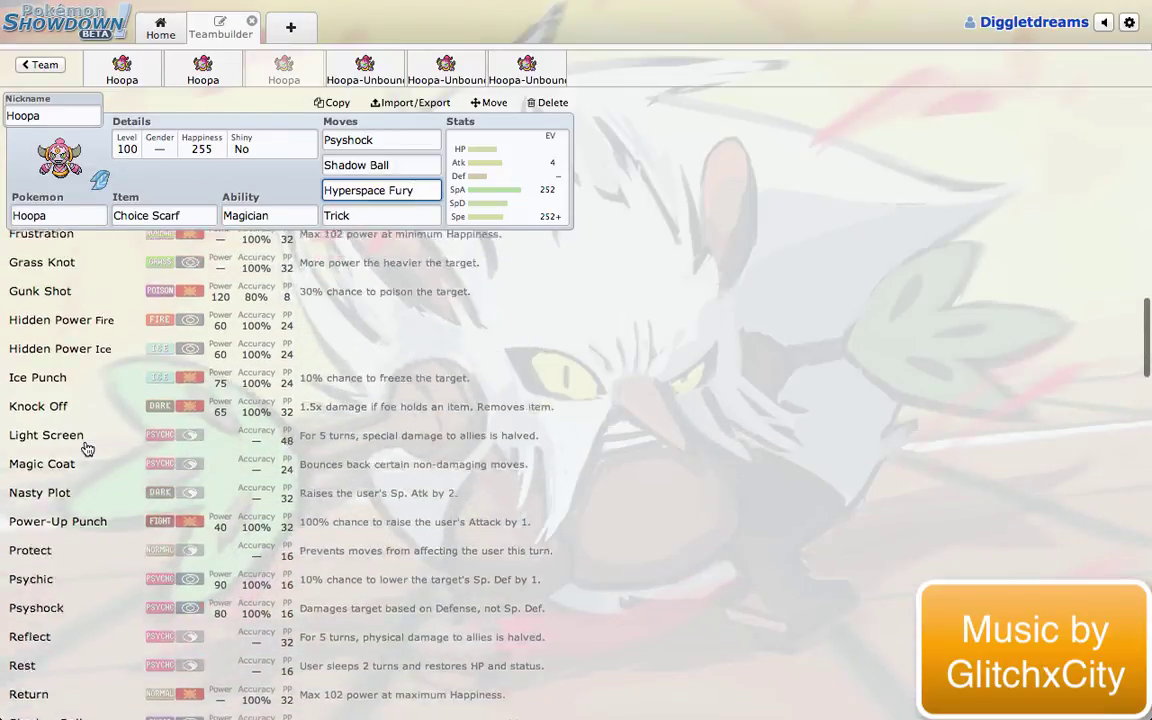
scroll(86, 448, "up", 1)
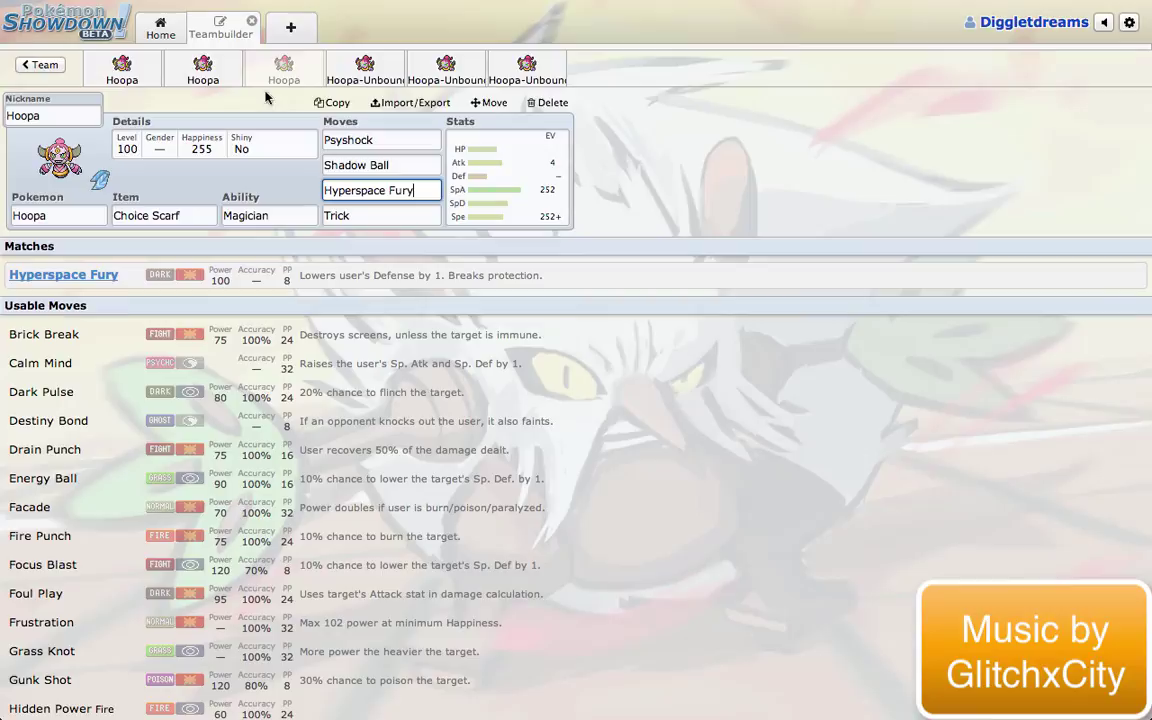
Check the third Hoopa's EV spread and compare the base stats of Hoopa and Hoopa-Unbound in its species entry
left_click(357, 80)
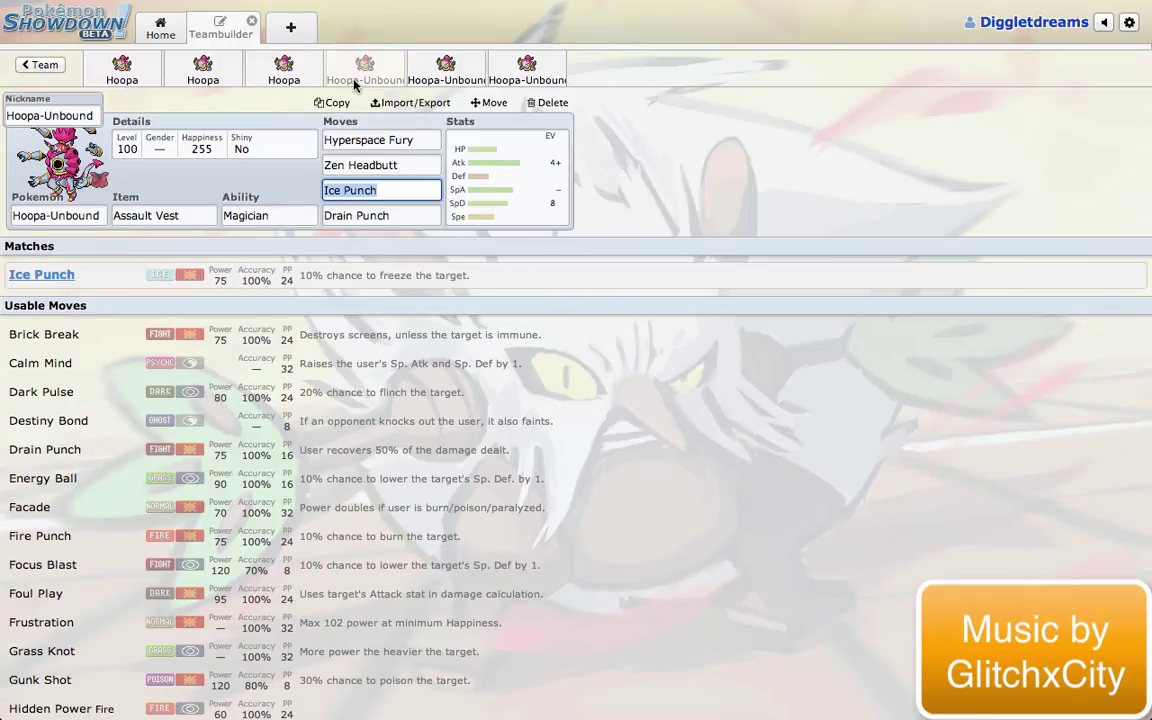
left_click(288, 80)
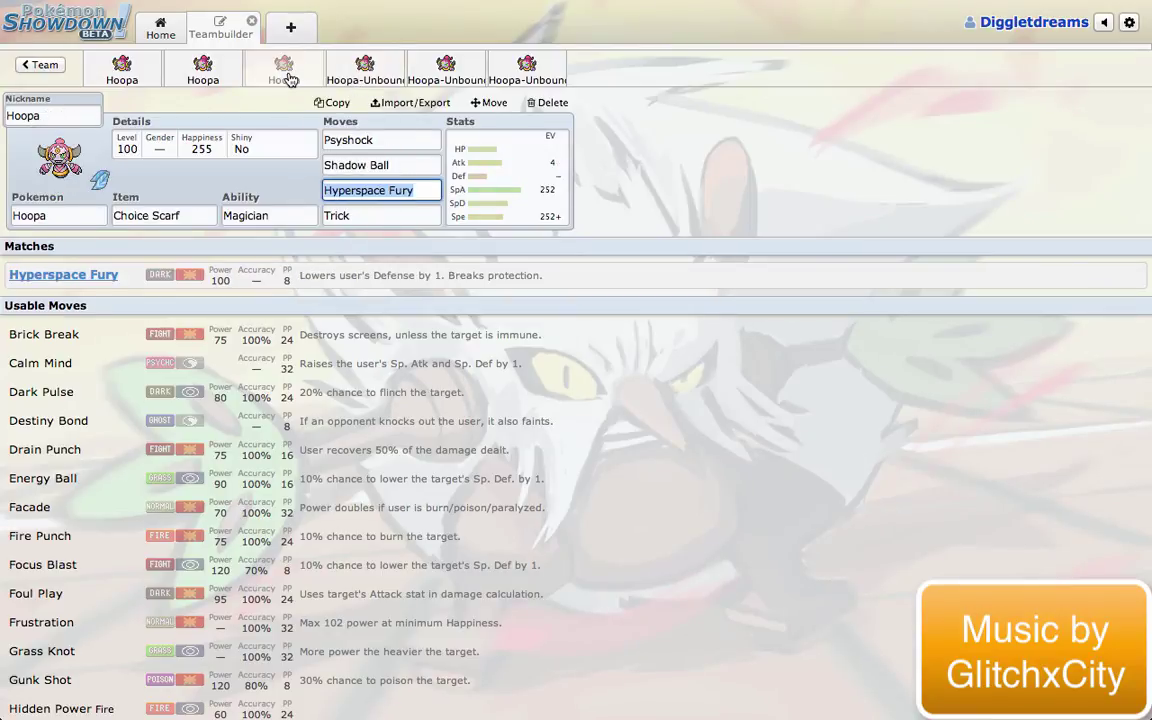
left_click(527, 189)
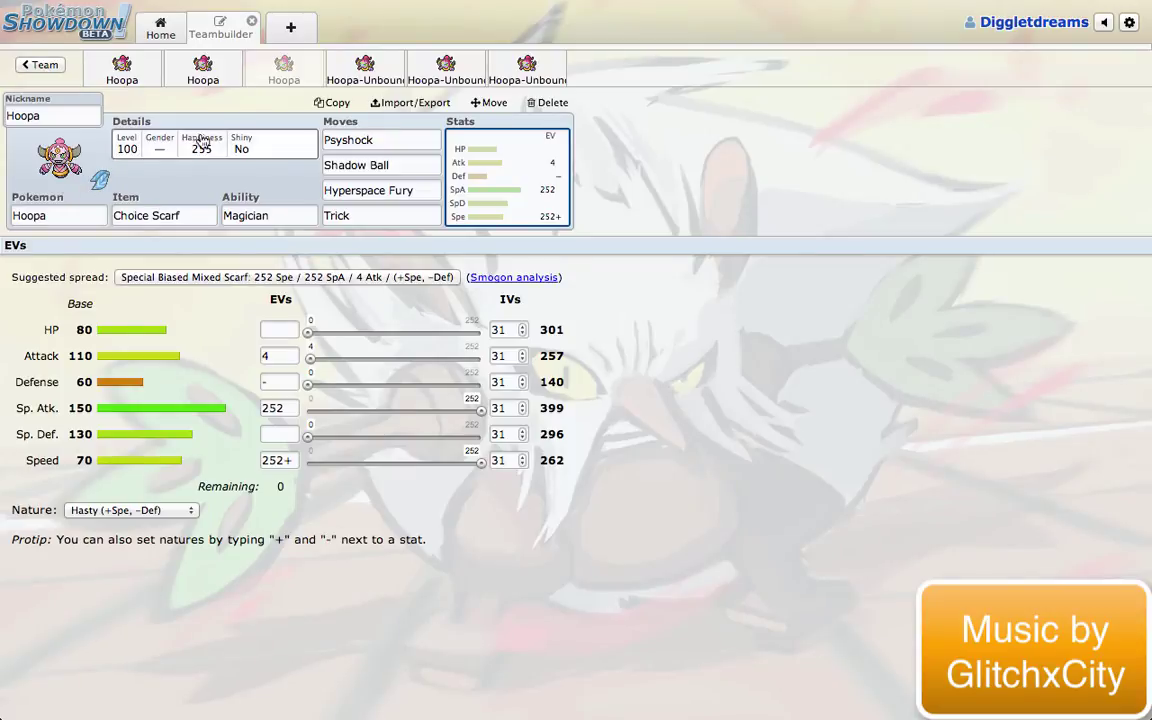
left_click(70, 218)
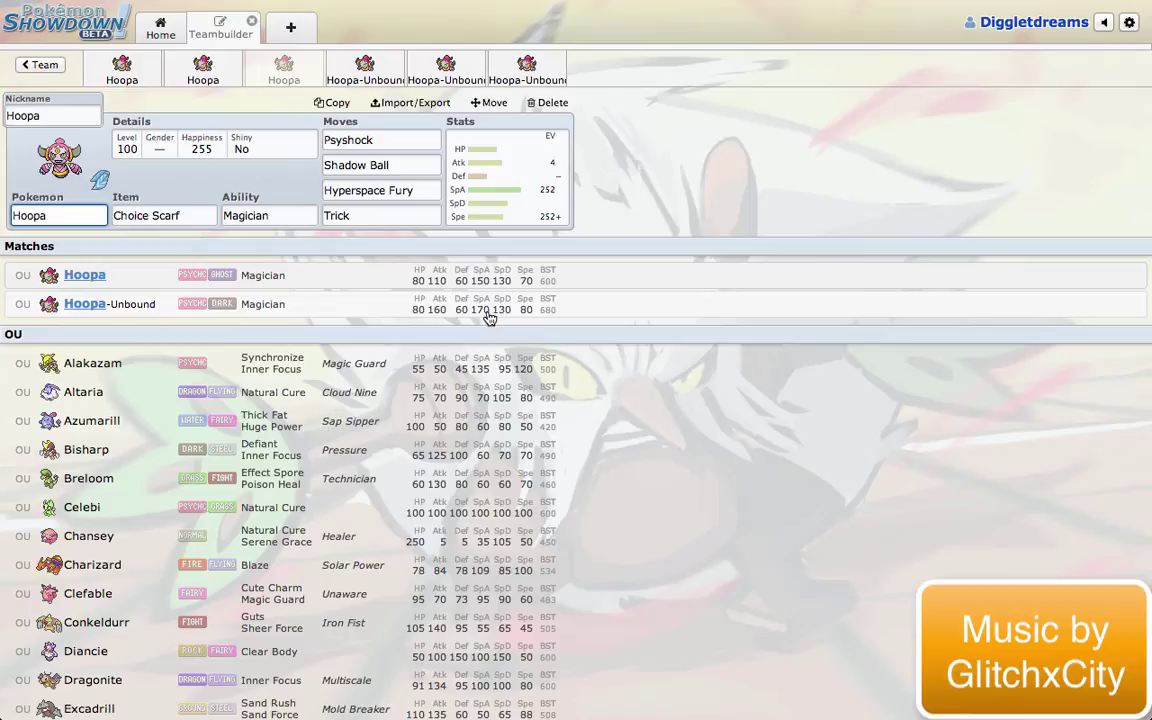
Apply the suggested Bulky Physical Sweeper spread of 252 Atk / 248 HP / 8 SpD to the first Hoopa-Unbound set
left_click(365, 68)
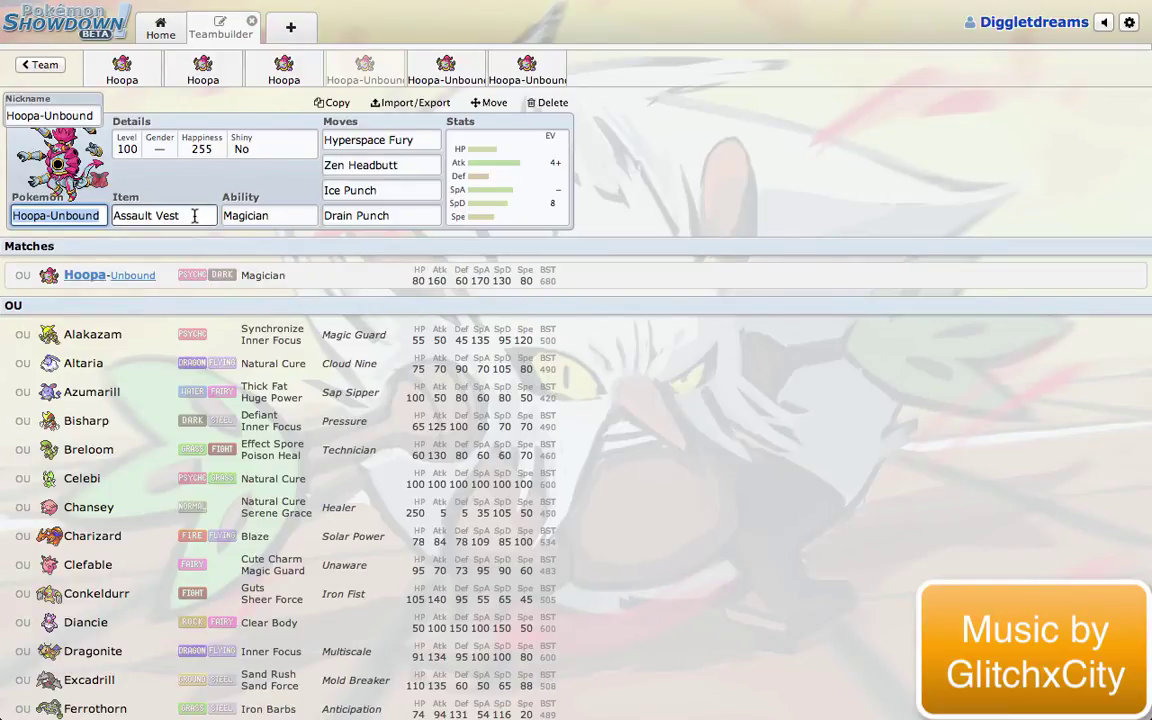
left_click(450, 163)
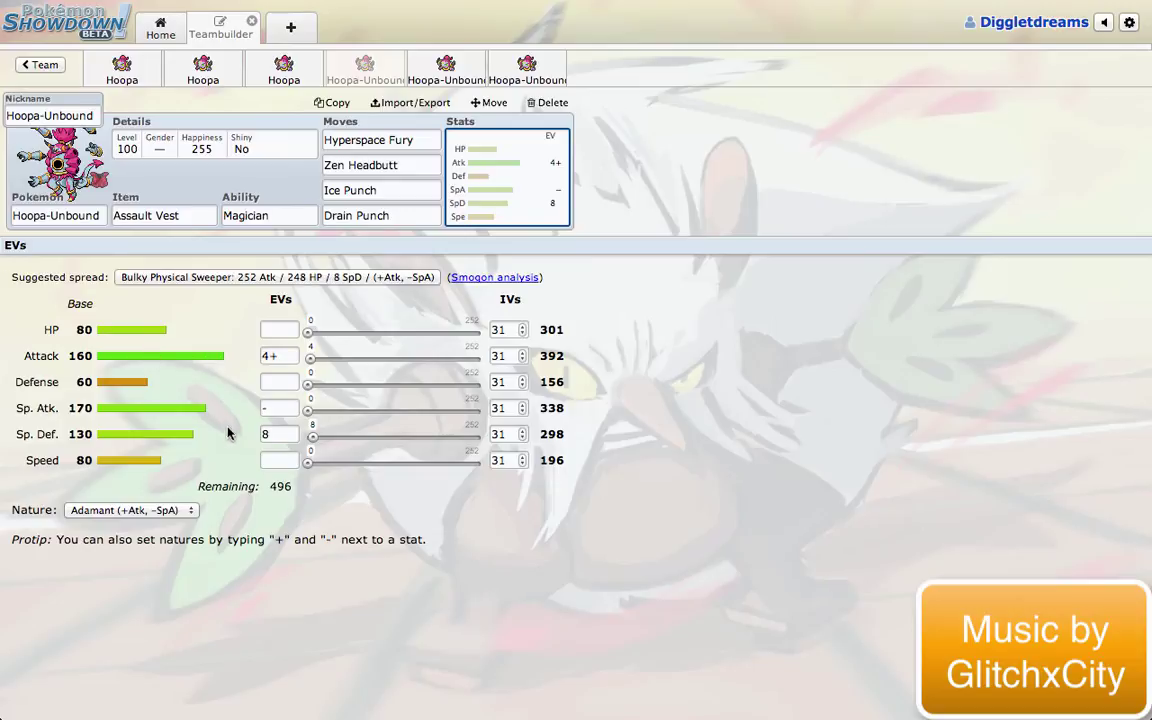
left_click(268, 281)
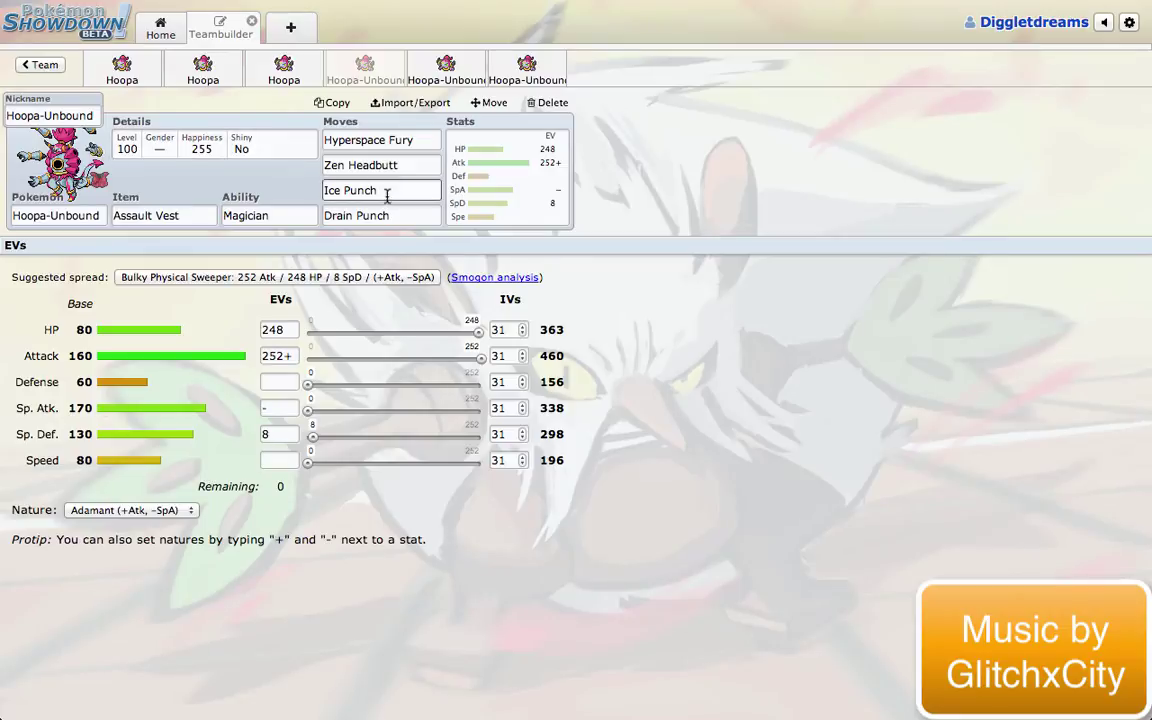
Examine the first Hoopa-Unbound's Assault Vest item, Hyperspace Fury move and species entry
left_click(155, 215)
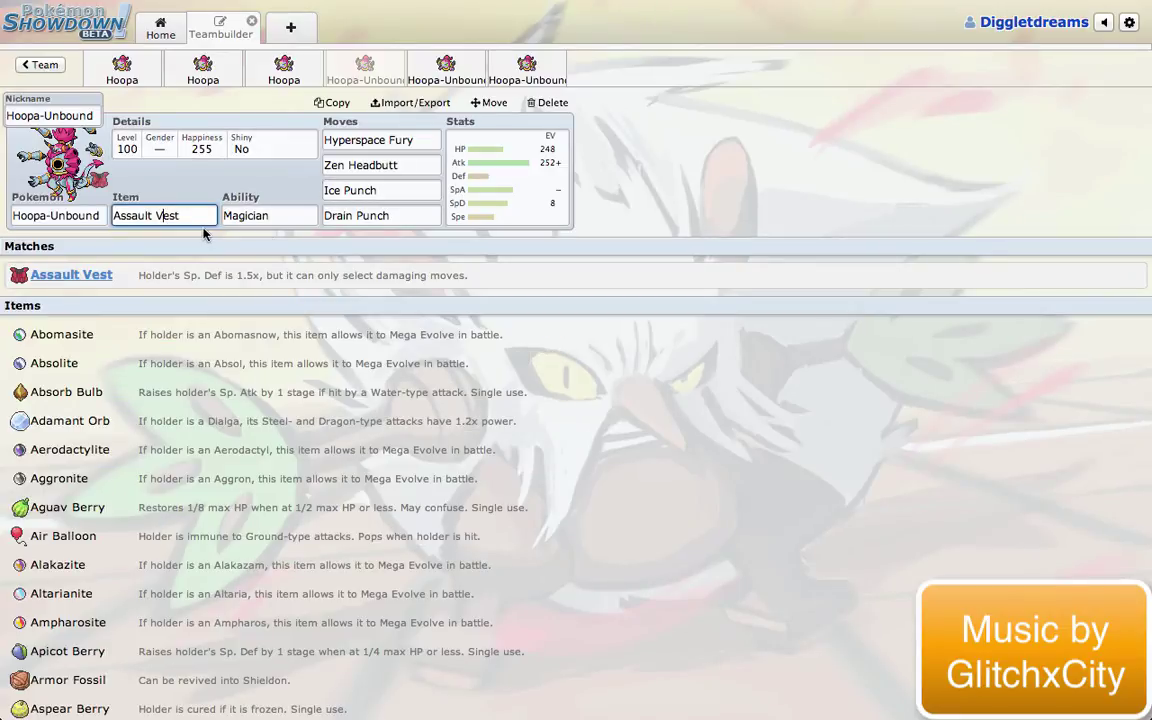
left_click(383, 136)
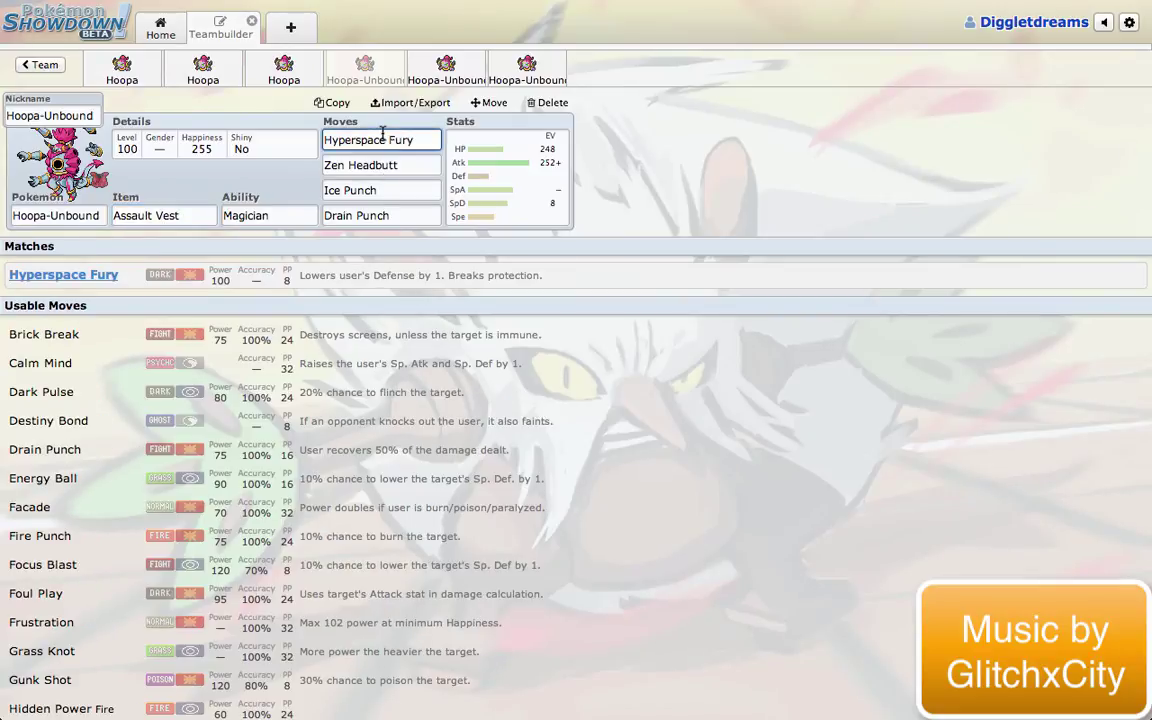
left_click(68, 216)
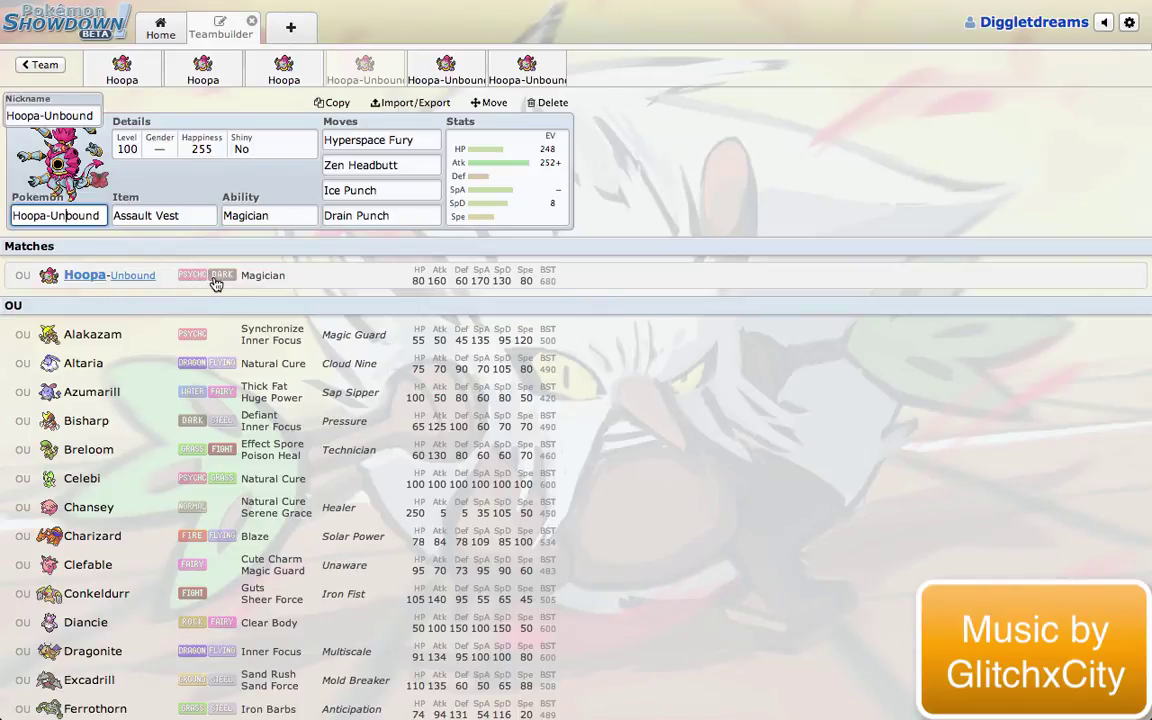
Review the first Hoopa-Unbound's Hyperspace Fury, Zen Headbutt, Ice Punch and Drain Punch descriptions, along with its EV spread
left_click(342, 140)
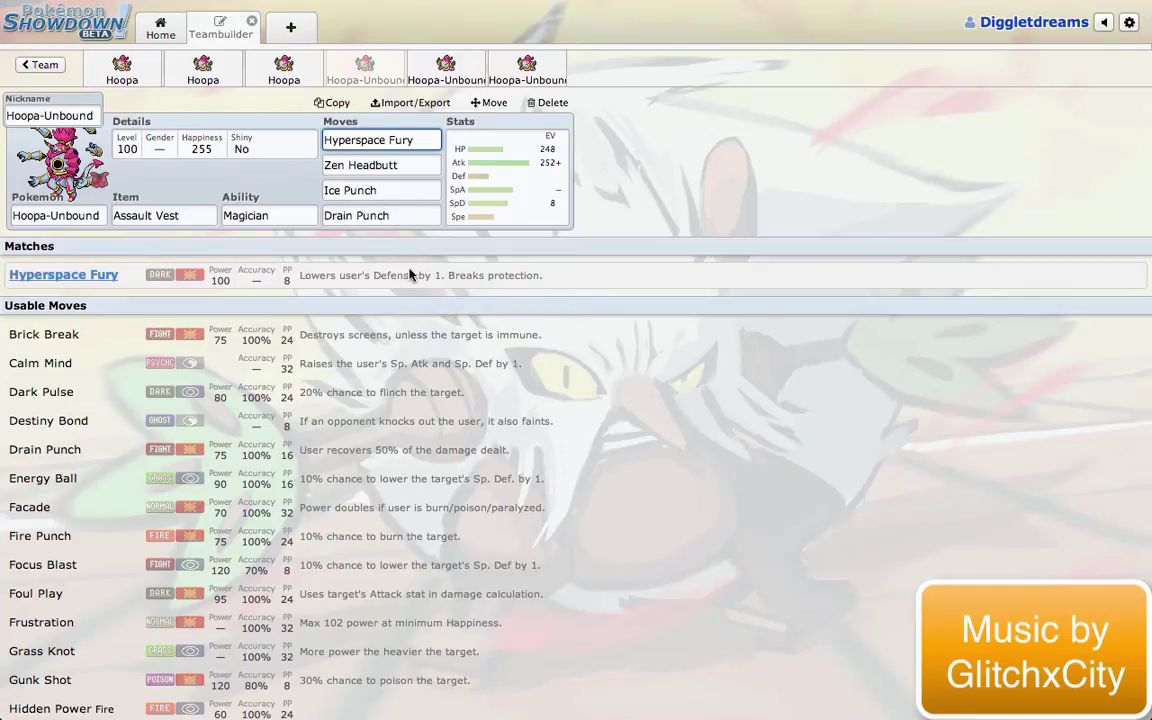
left_click(405, 166)
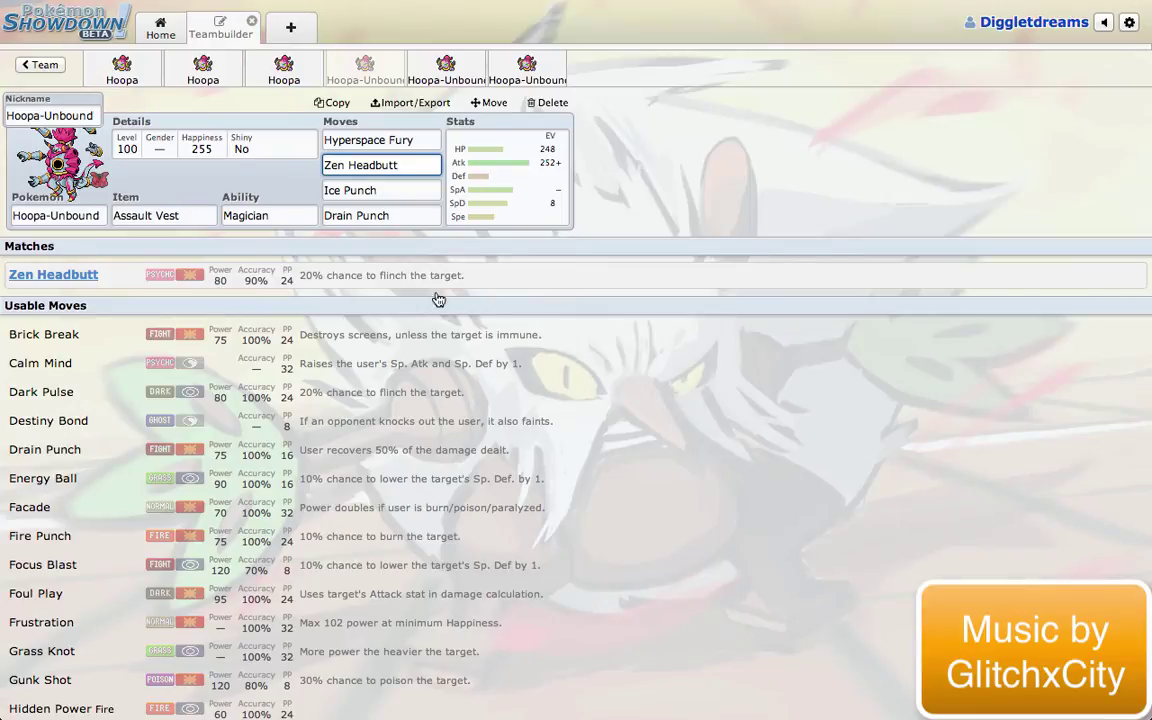
left_click(409, 191)
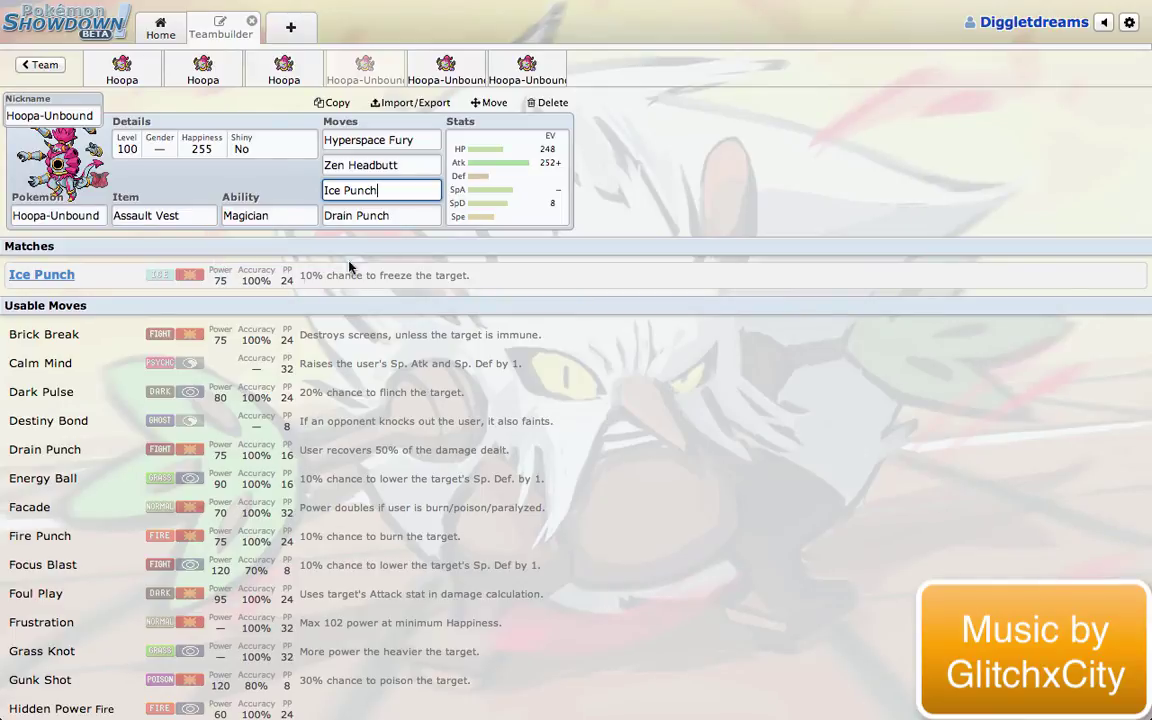
left_click(412, 220)
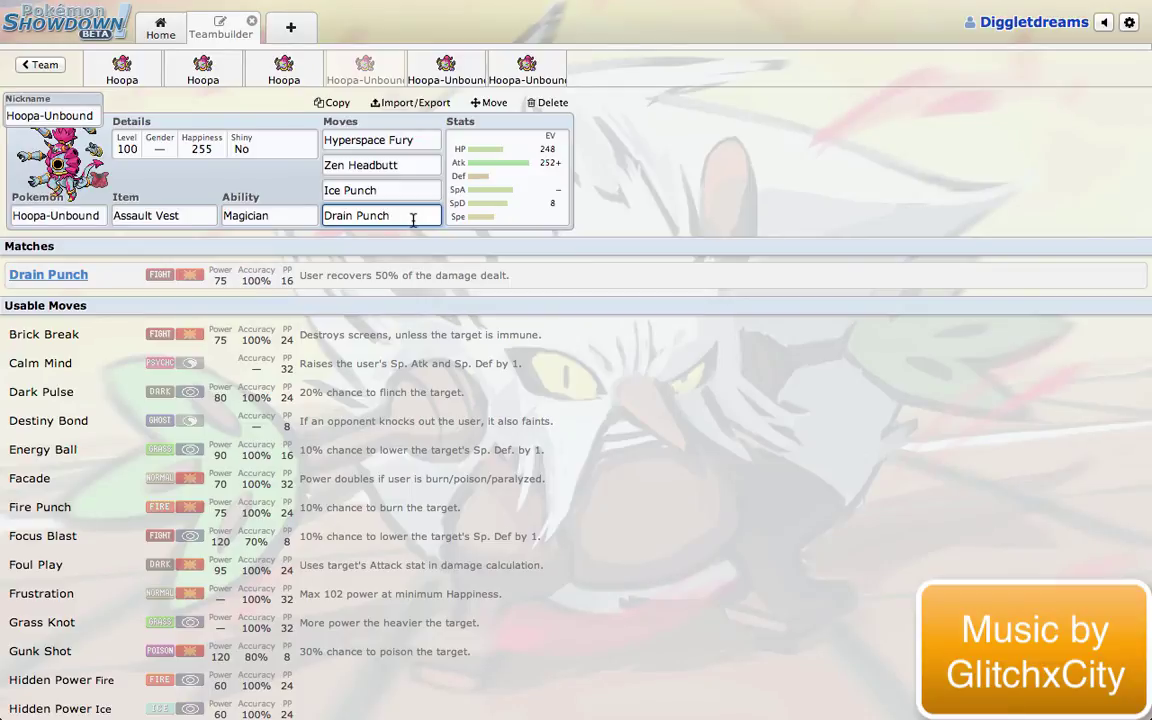
left_click(528, 195)
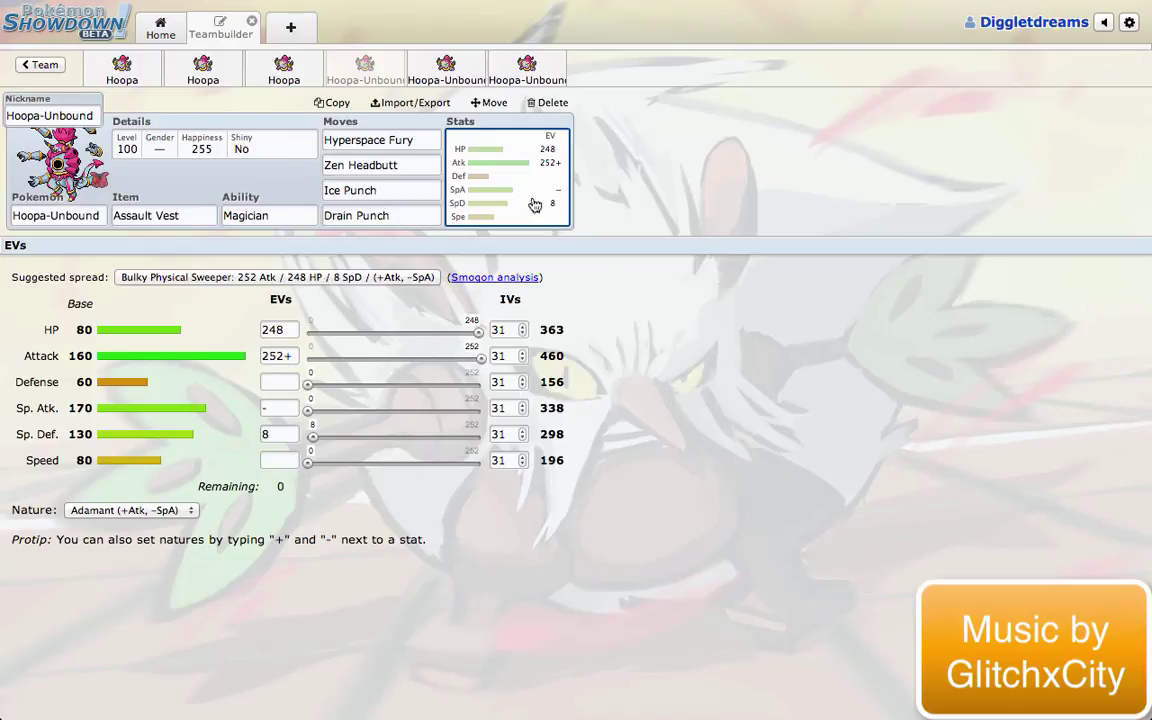
left_click(563, 353)
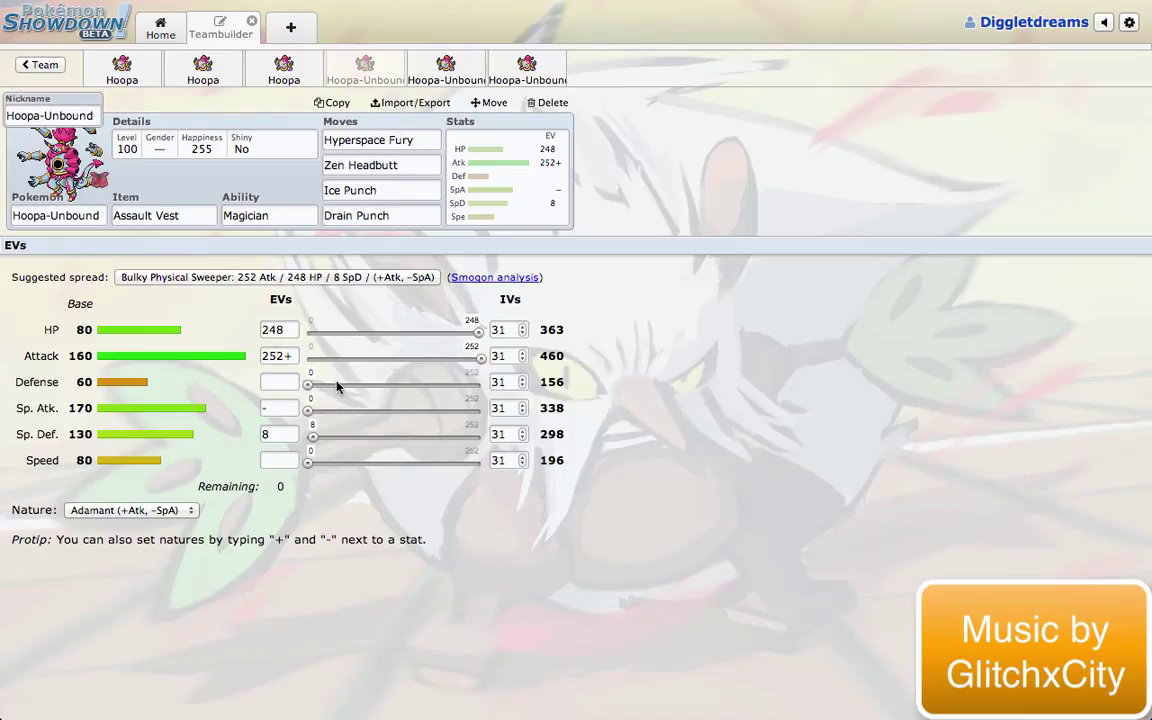
Set the Attack IV of the second Hoopa, the one holding Leftovers, to 0
left_click(121, 72)
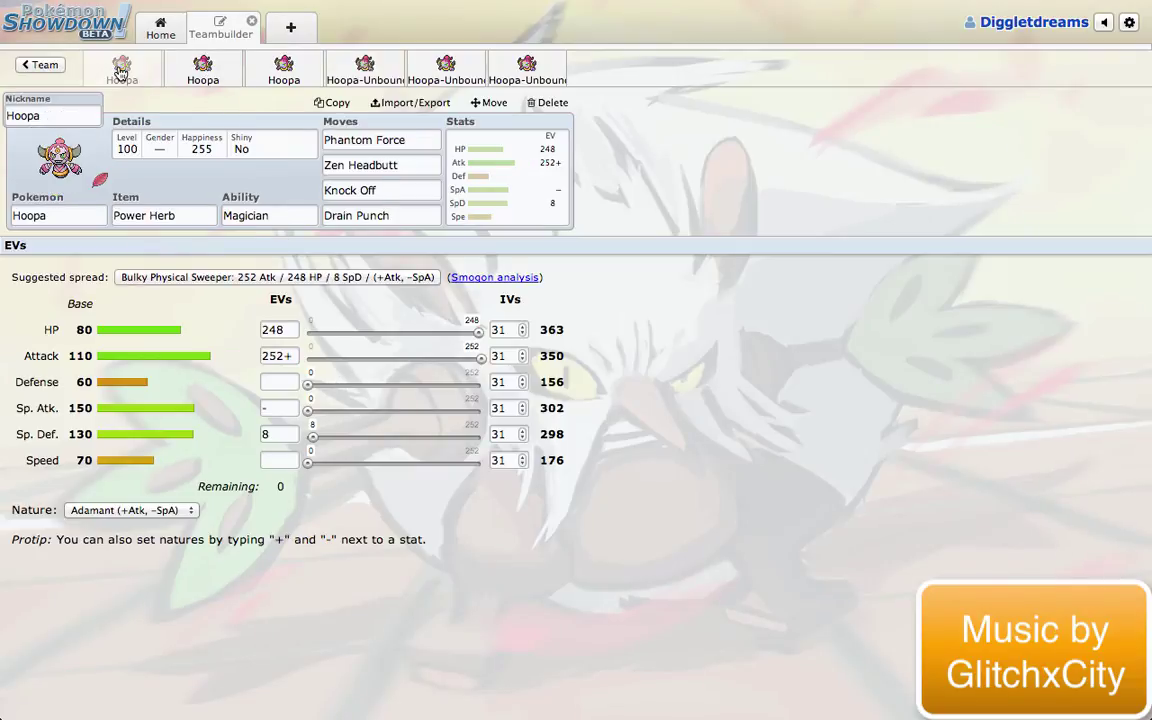
left_click(212, 80)
left_click(497, 355)
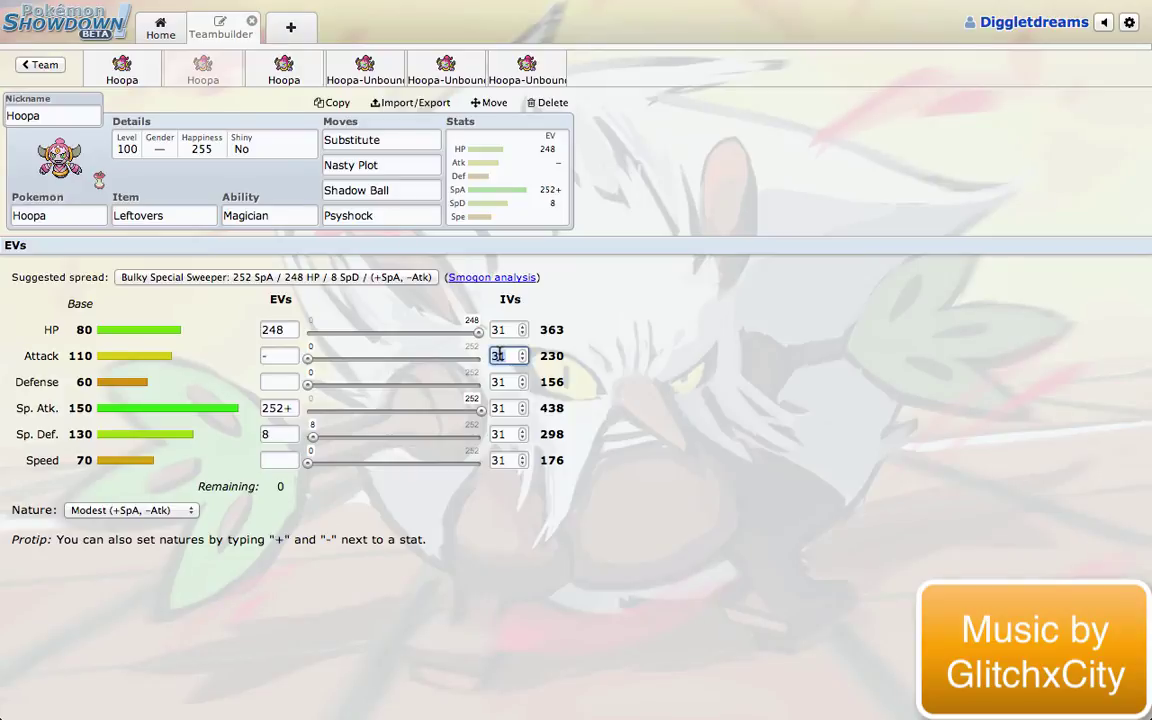
type("0")
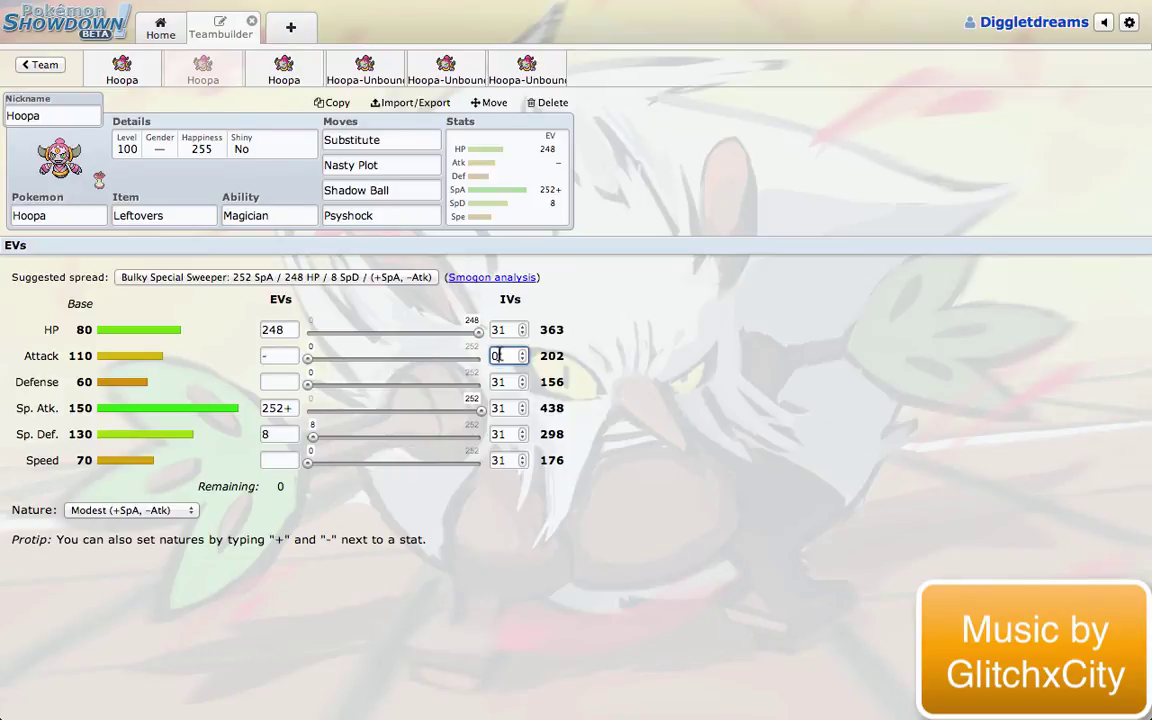
Recheck the second Hoopa's IVs and the first Hoopa-Unbound's EV spread
left_click(272, 70)
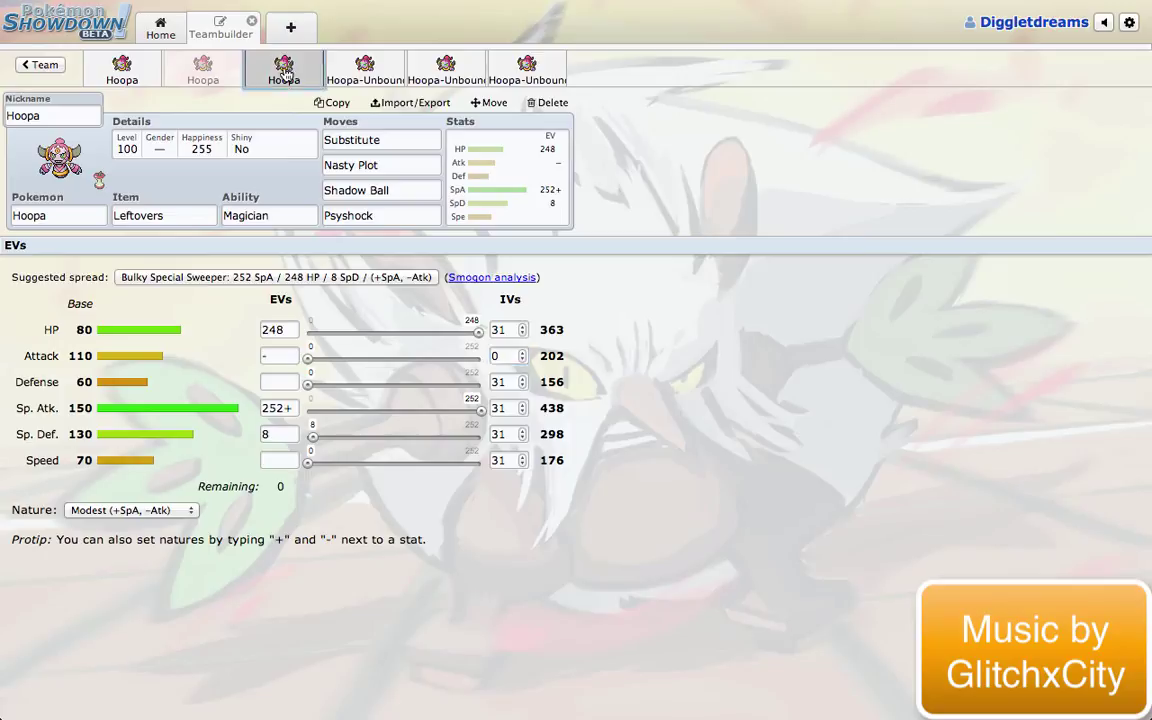
left_click(203, 72)
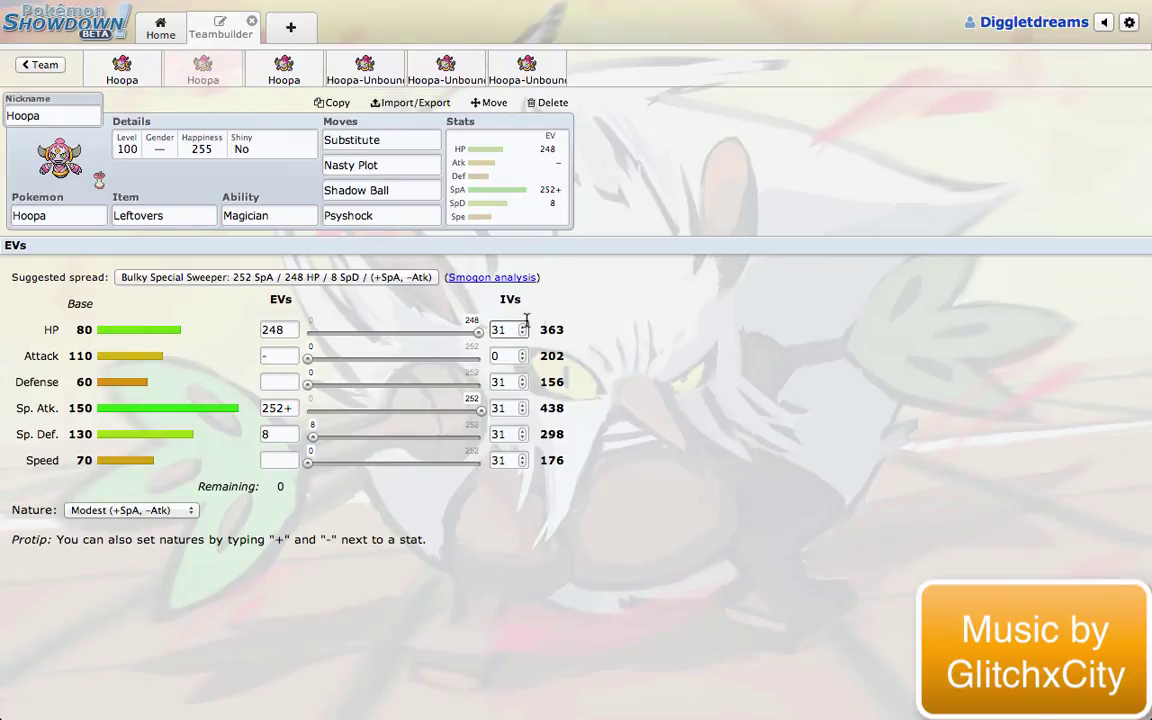
left_click(355, 75)
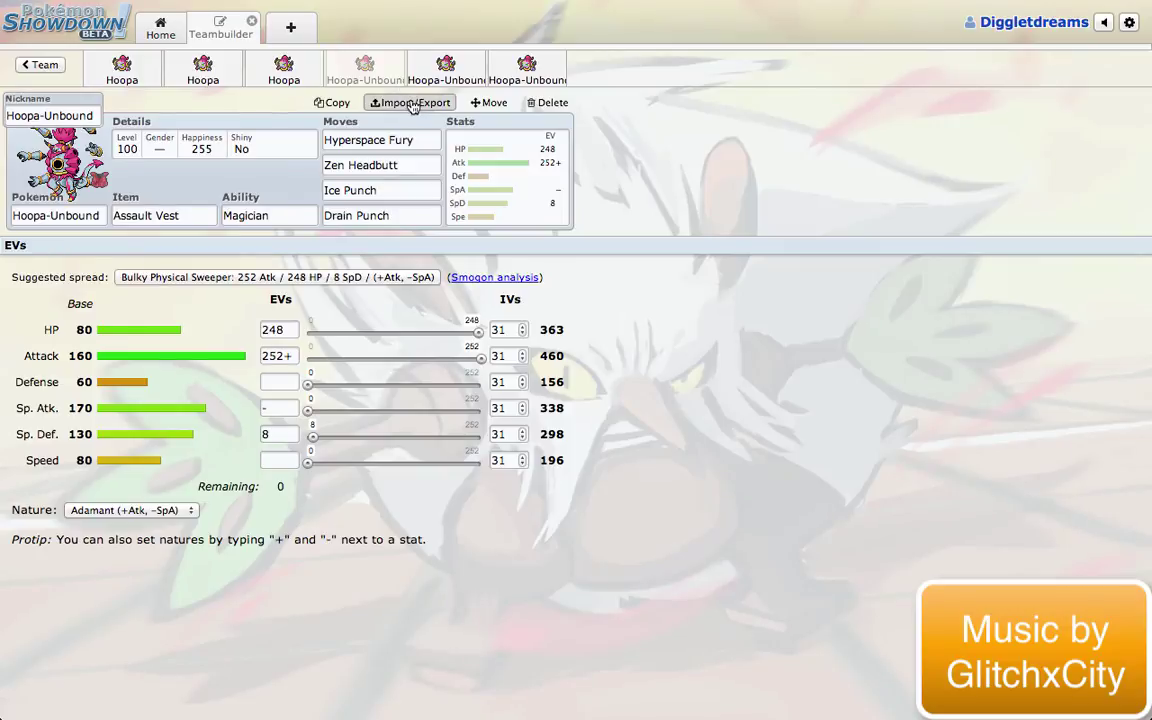
Open the second Hoopa-Unbound set and review its Power-Up Punch and Knock Off moves and its Magician ability
left_click(446, 70)
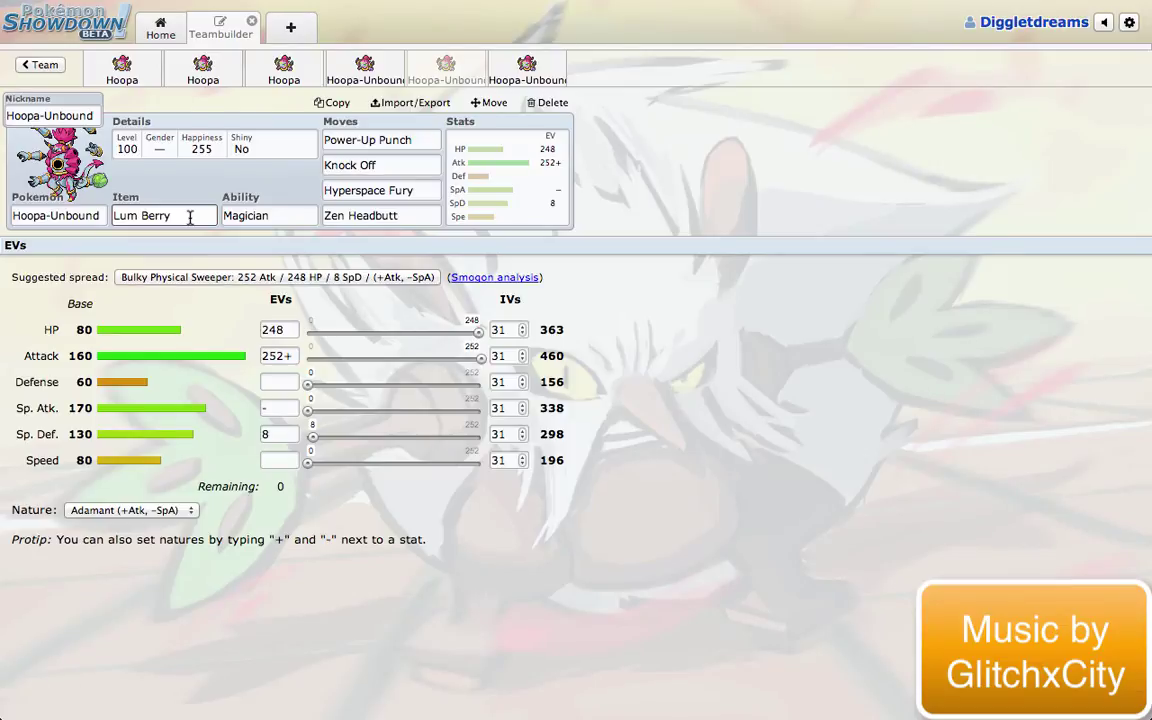
left_click(360, 142)
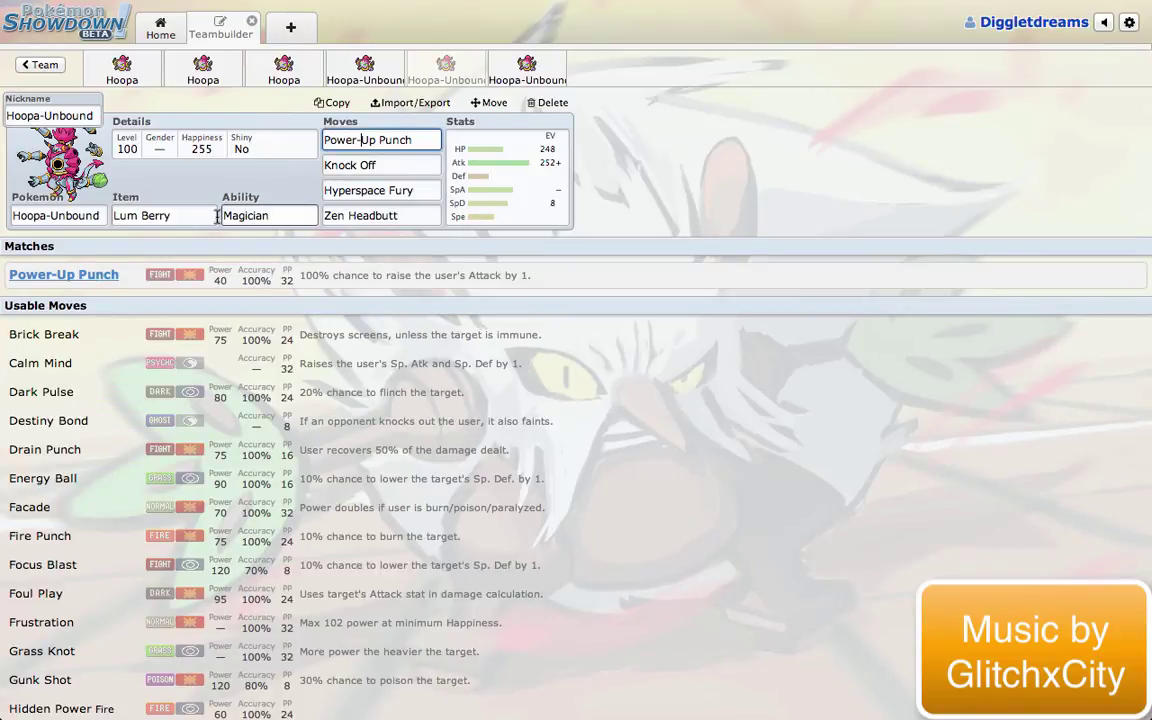
left_click(270, 217)
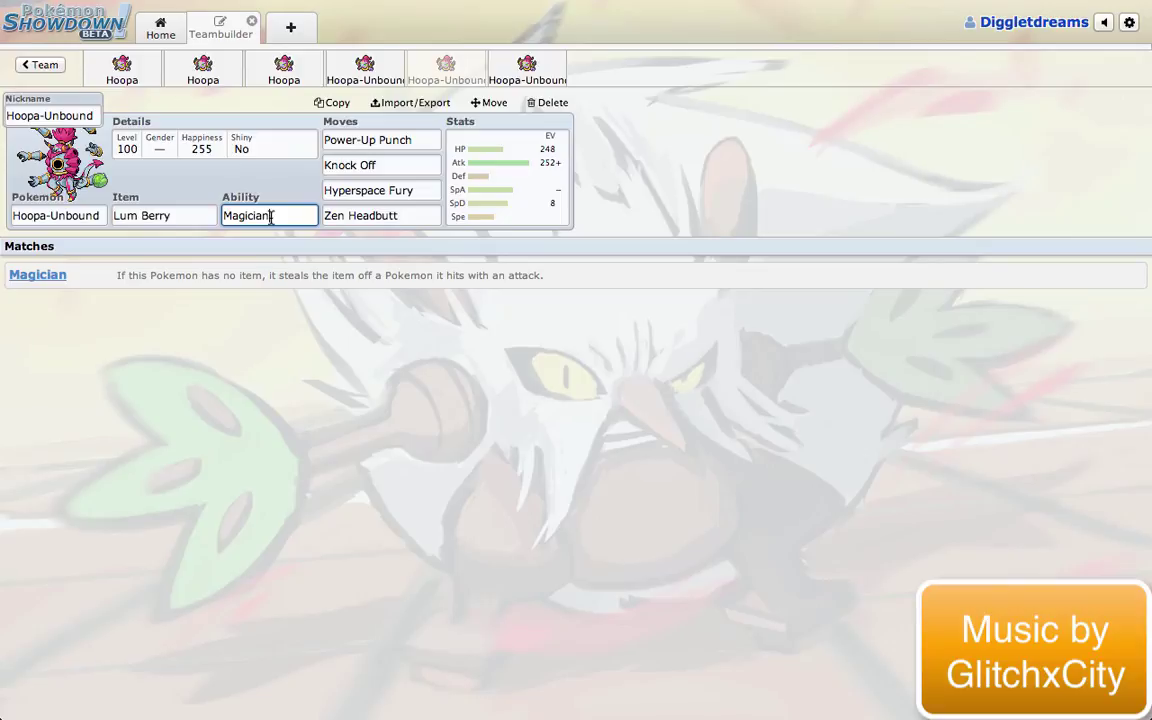
left_click(396, 166)
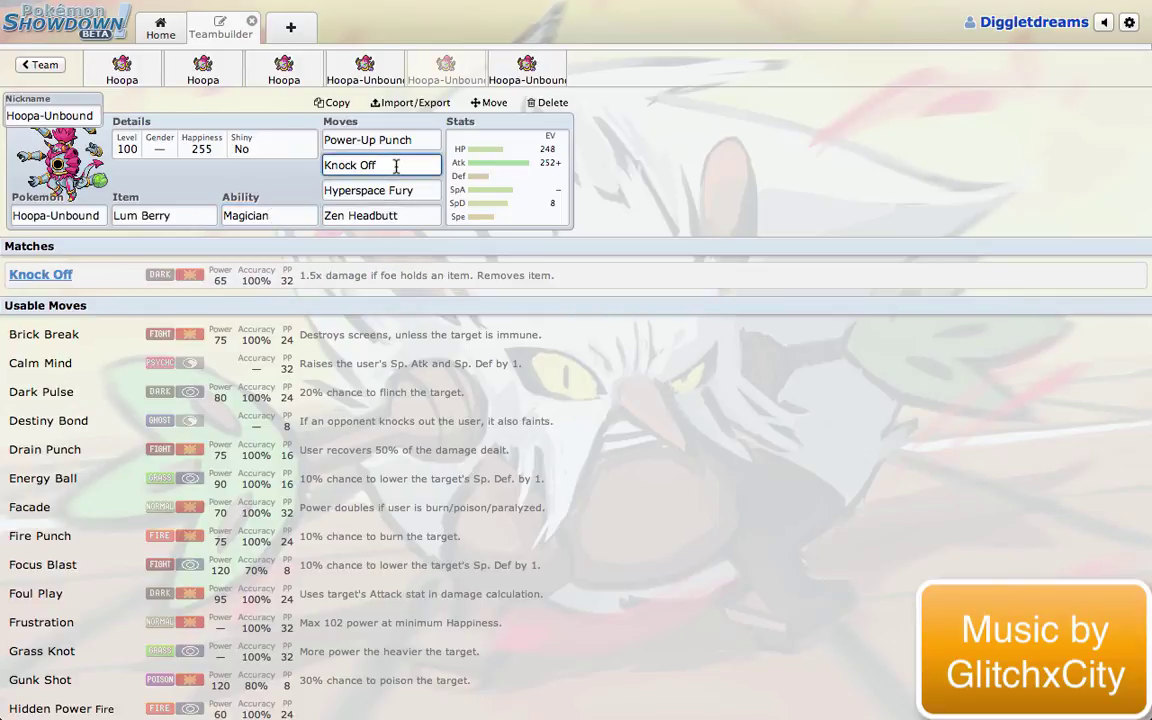
left_click(397, 133)
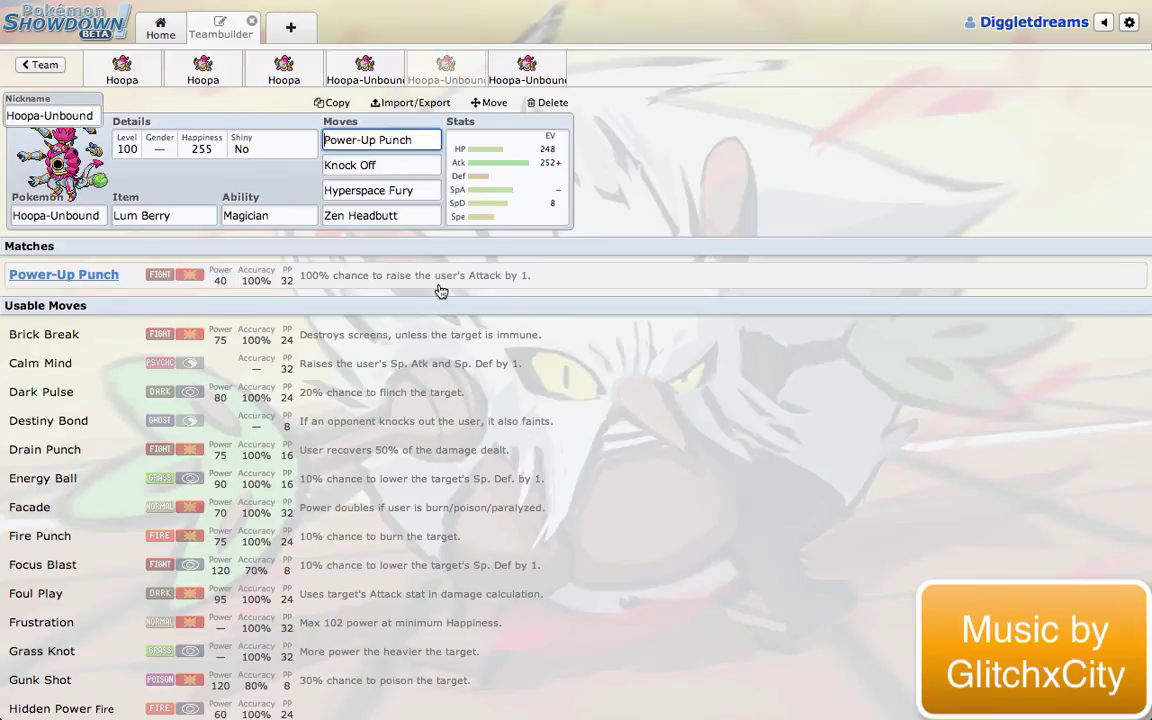
Compare the second Hoopa-Unbound's Knock Off and Hyperspace Fury descriptions, and check its Zen Headbutt and Power-Up Punch
left_click(393, 164)
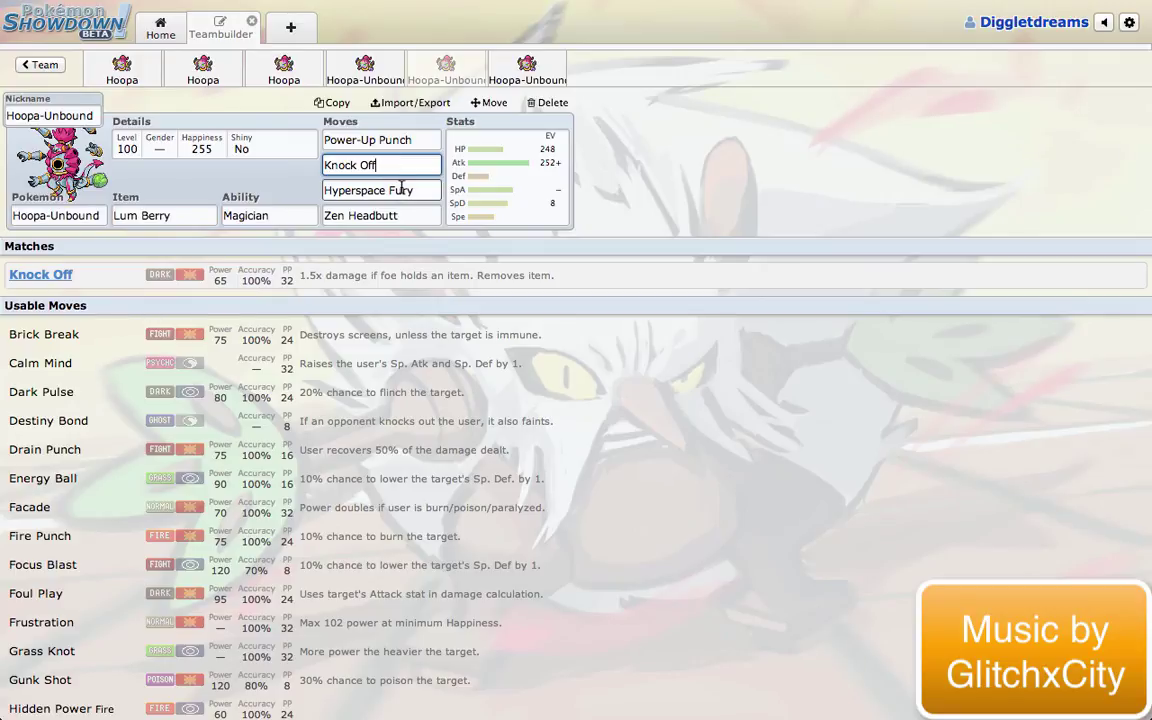
left_click(400, 188)
left_click(383, 163)
left_click(406, 189)
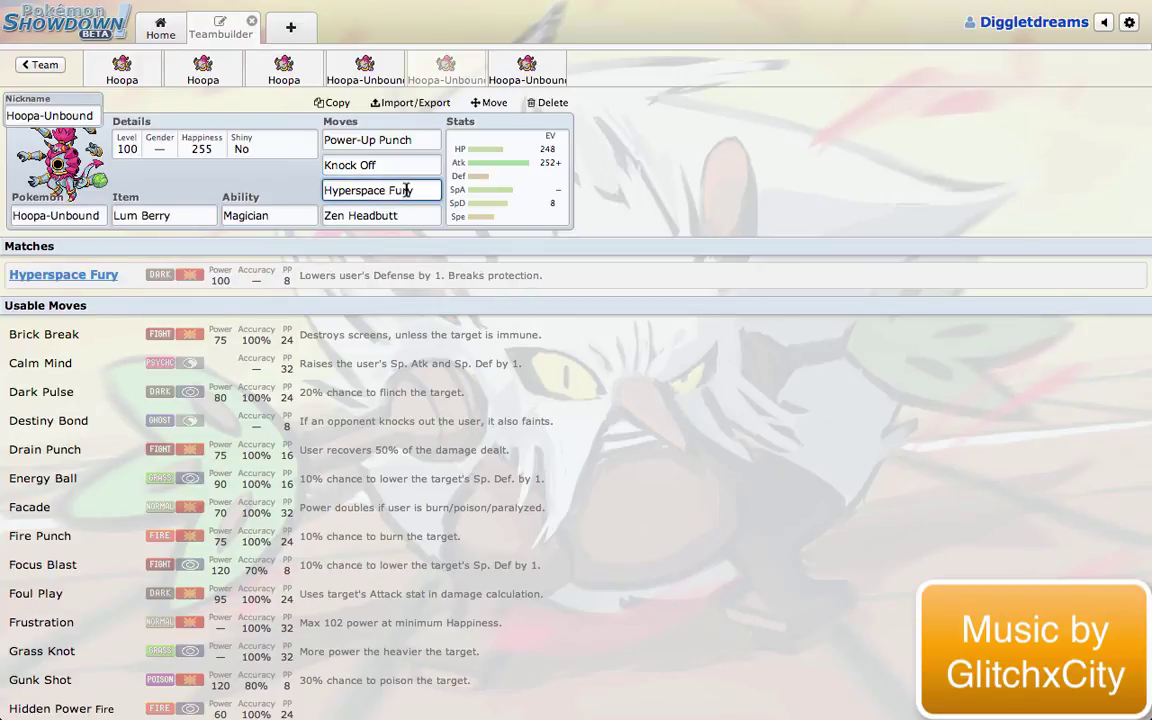
left_click(383, 164)
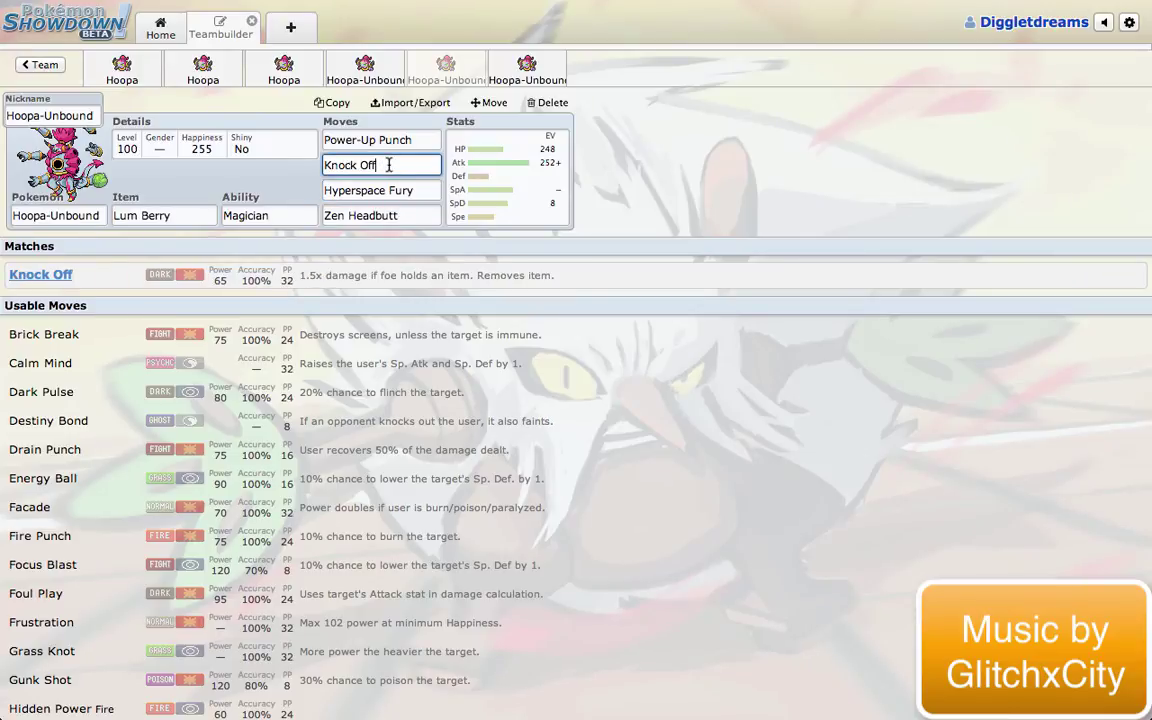
left_click(356, 189)
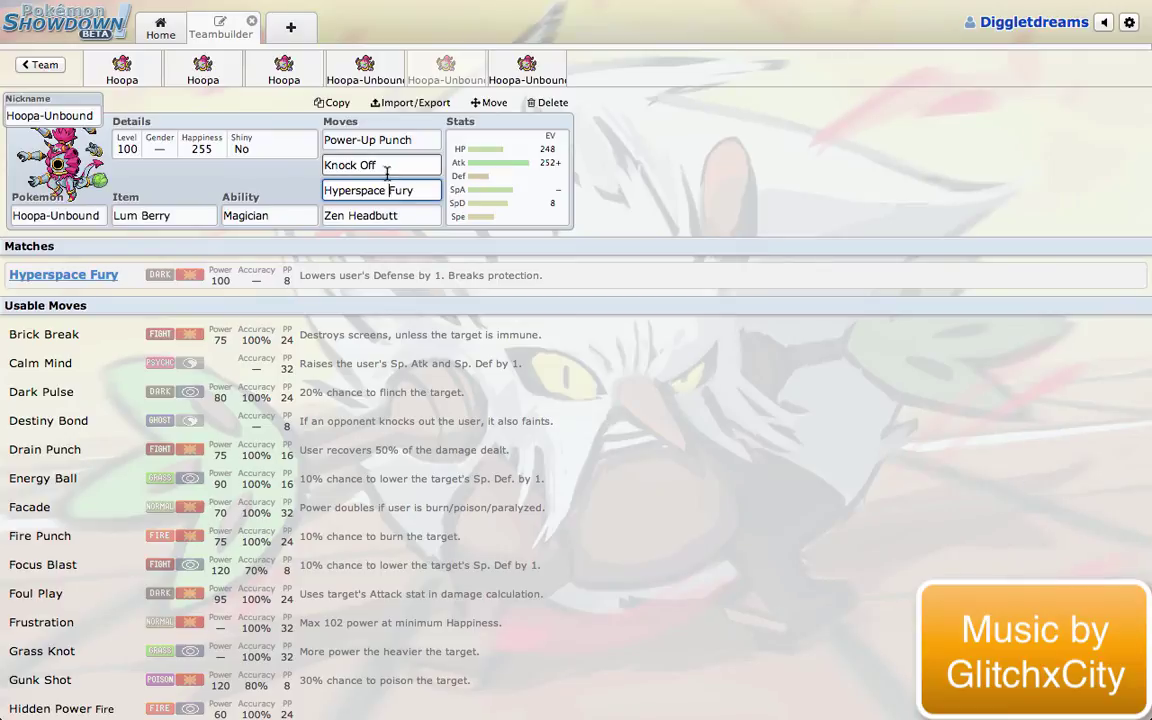
left_click(386, 168)
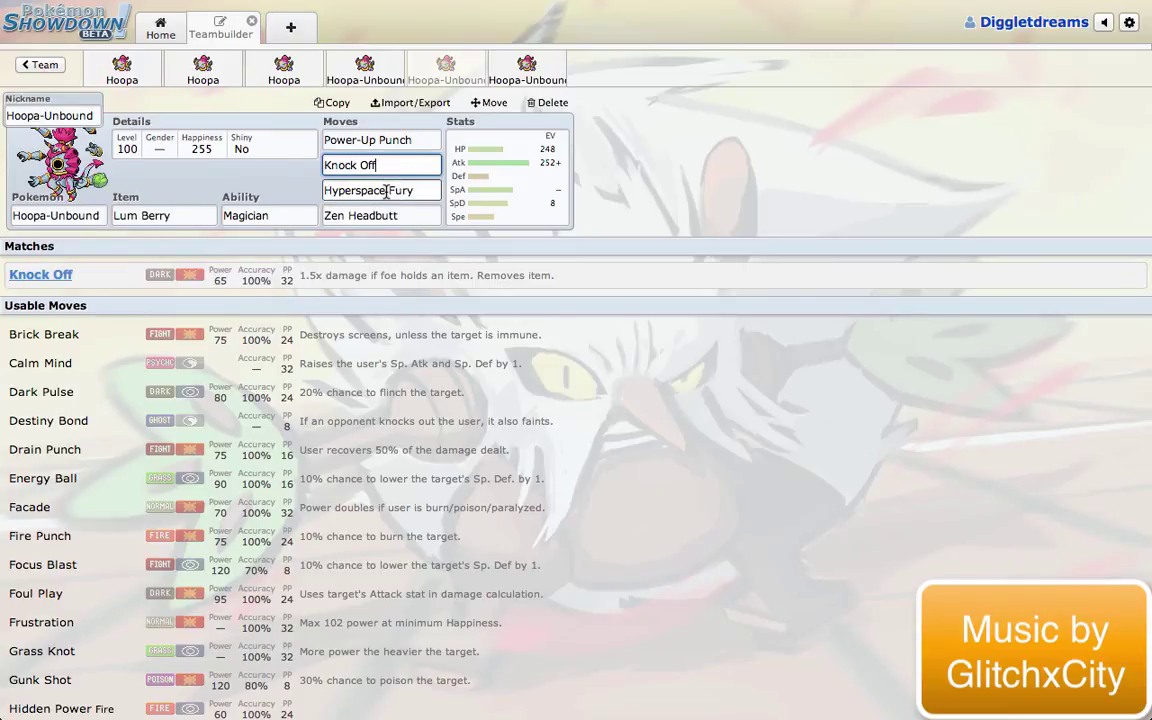
left_click(386, 190)
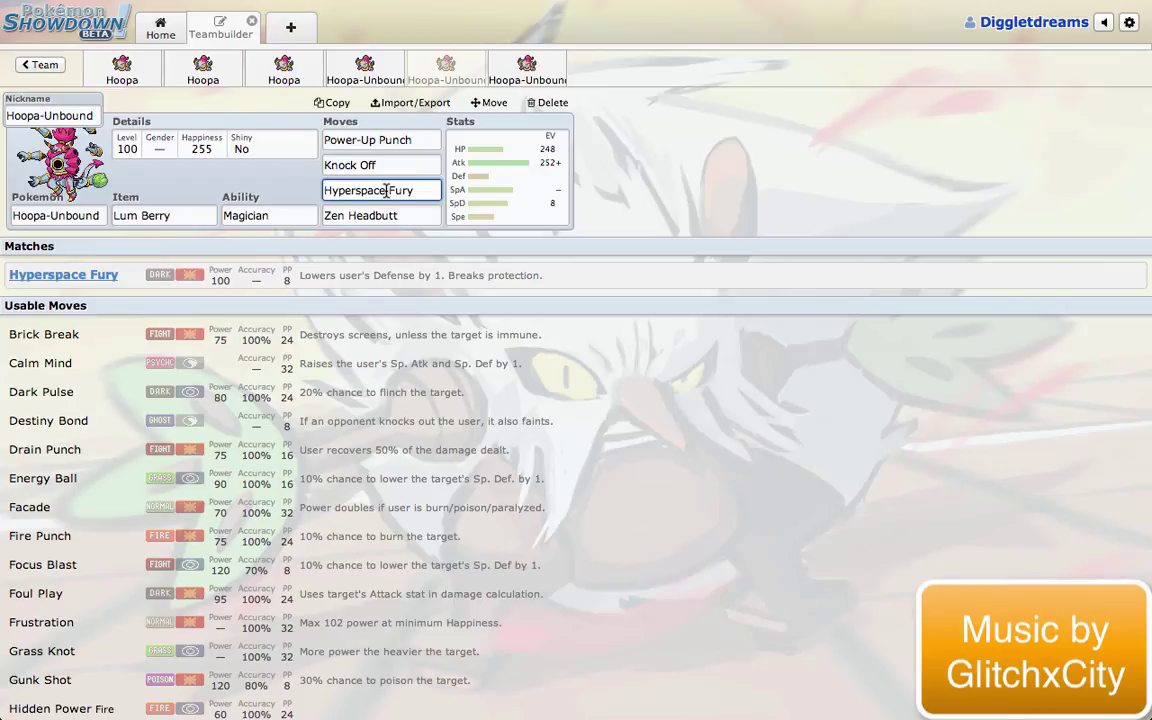
left_click(381, 218)
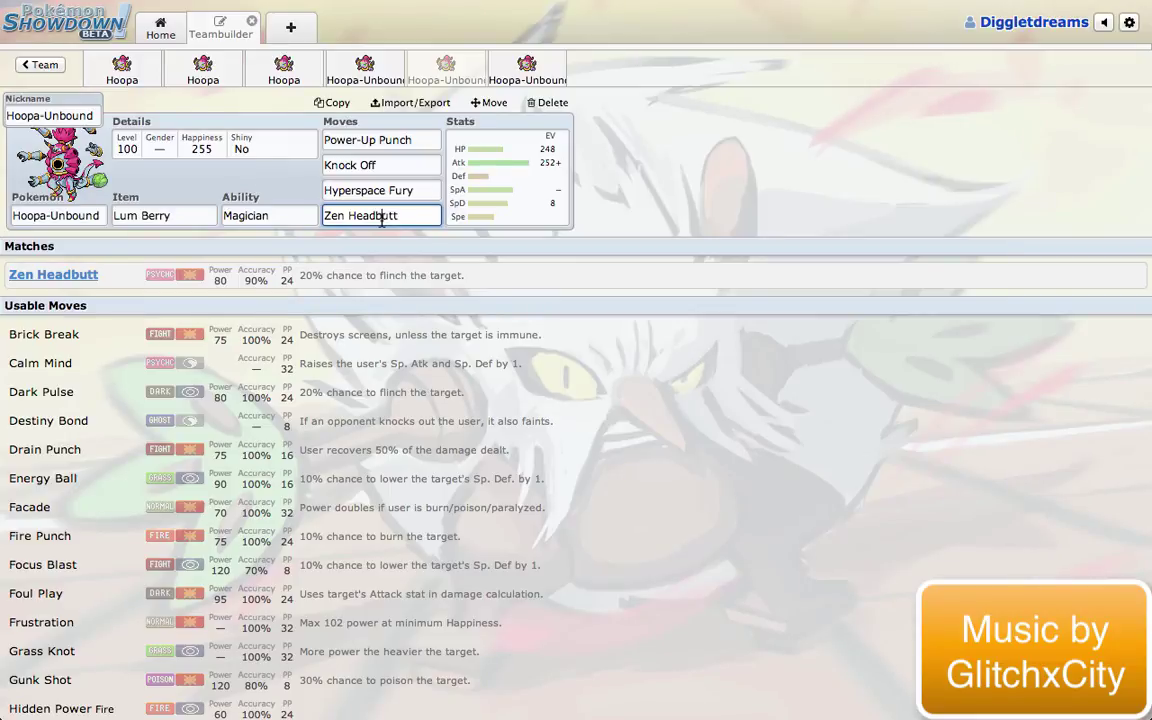
left_click(392, 141)
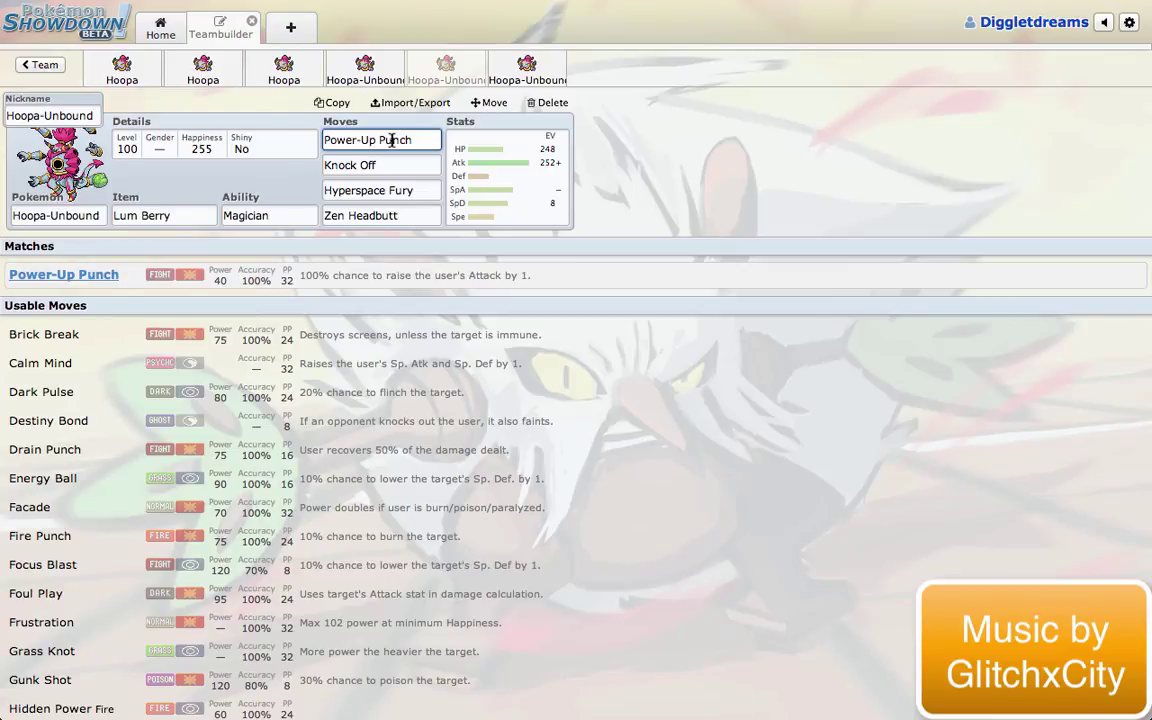
Examine the second Hoopa-Unbound's EV spread and its final Attack stat
left_click(514, 204)
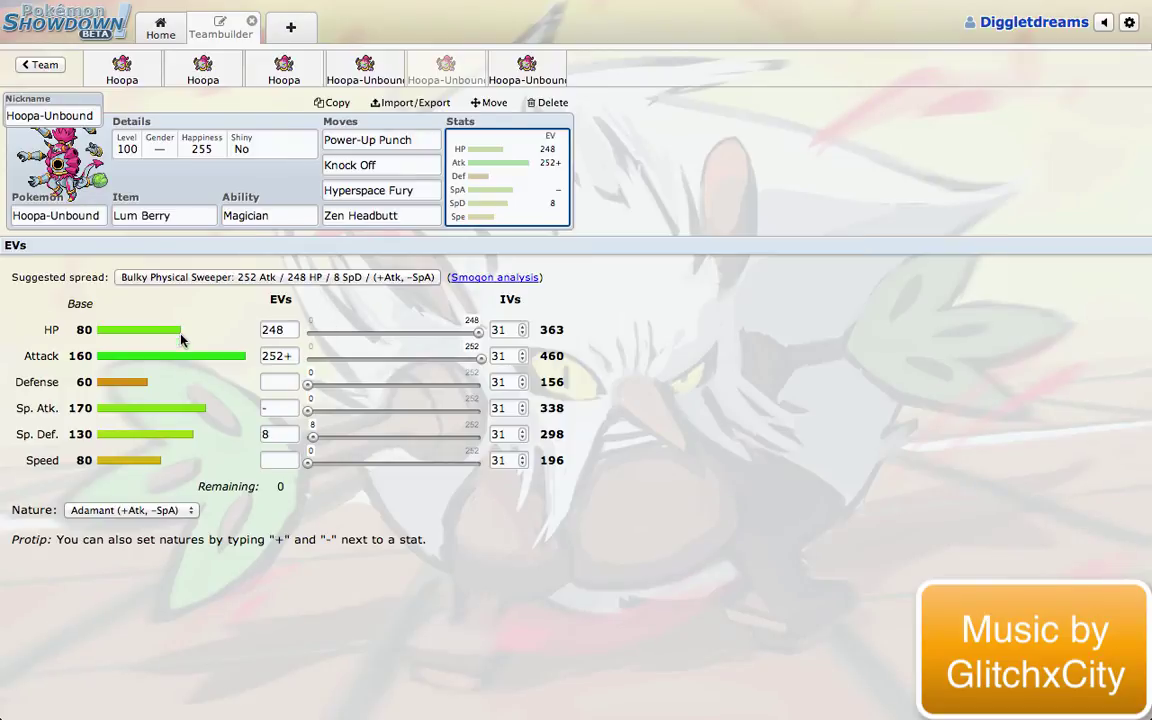
left_click(563, 357)
left_click_drag(564, 357, 540, 354)
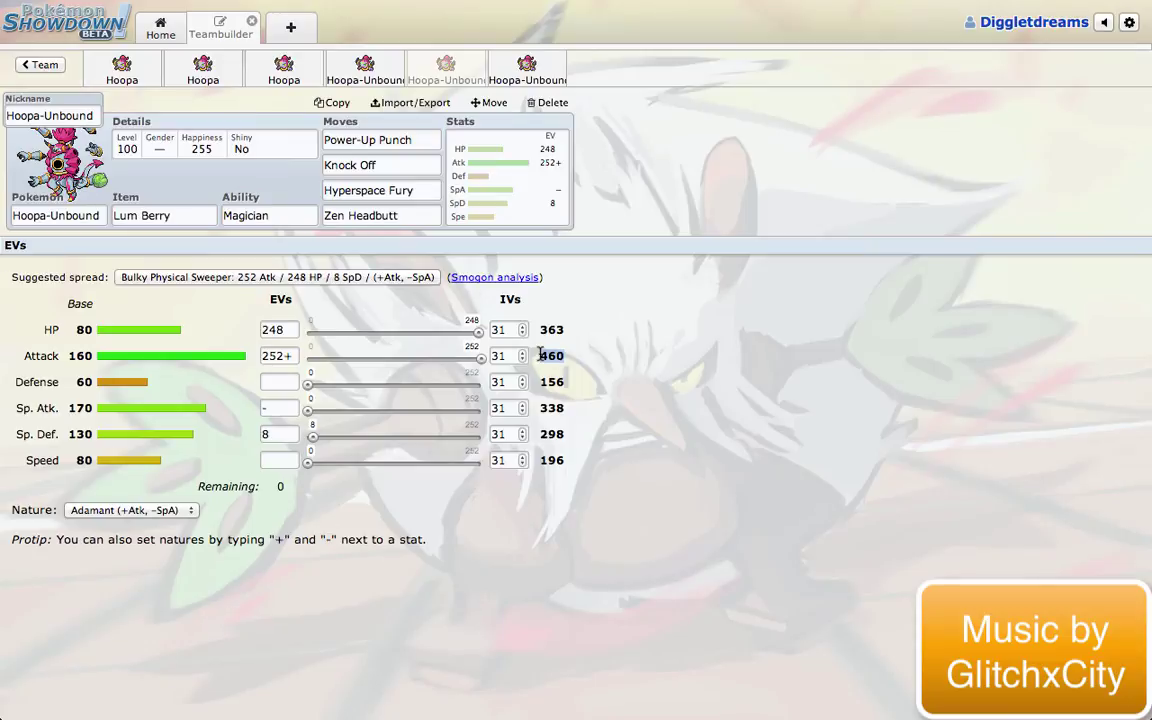
left_click(637, 378)
Open the third Hoopa-Unbound set, the one holding Choice Specs, and set its Attack IV to 0
left_click(518, 73)
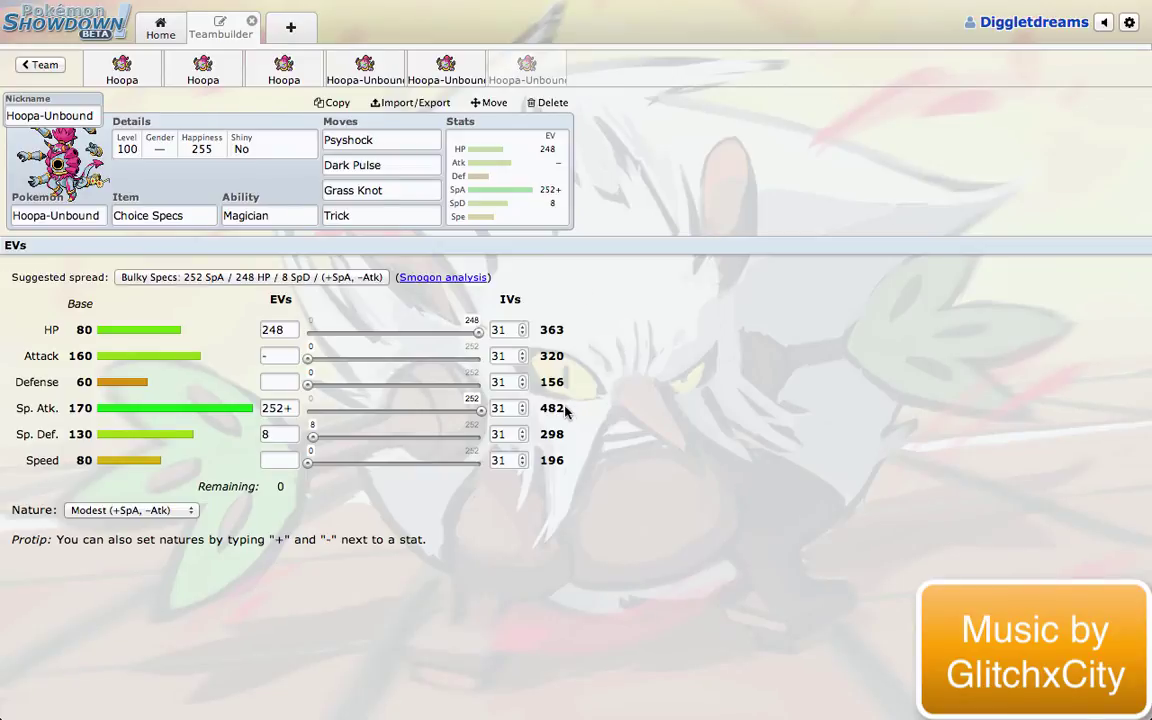
left_click_drag(565, 472, 547, 404)
left_click(547, 404)
double_click(495, 354)
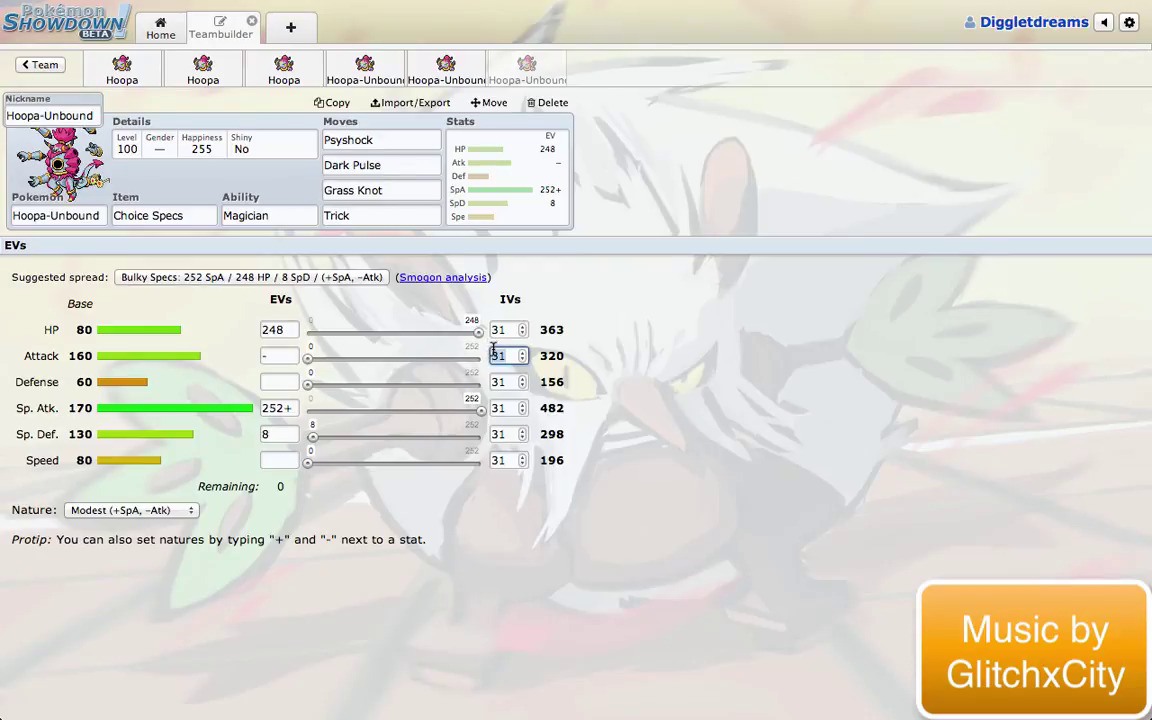
type("0")
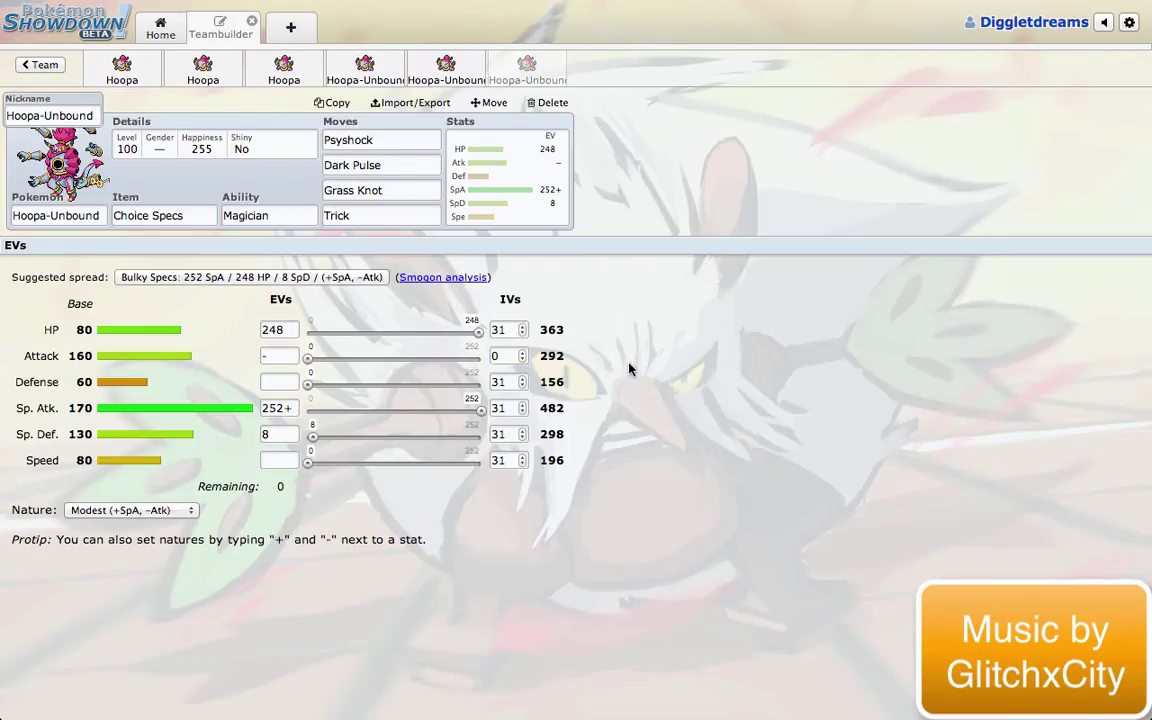
Review the descriptions of the third Hoopa-Unbound's Psyshock, Dark Pulse, Grass Knot and Trick
left_click(382, 140)
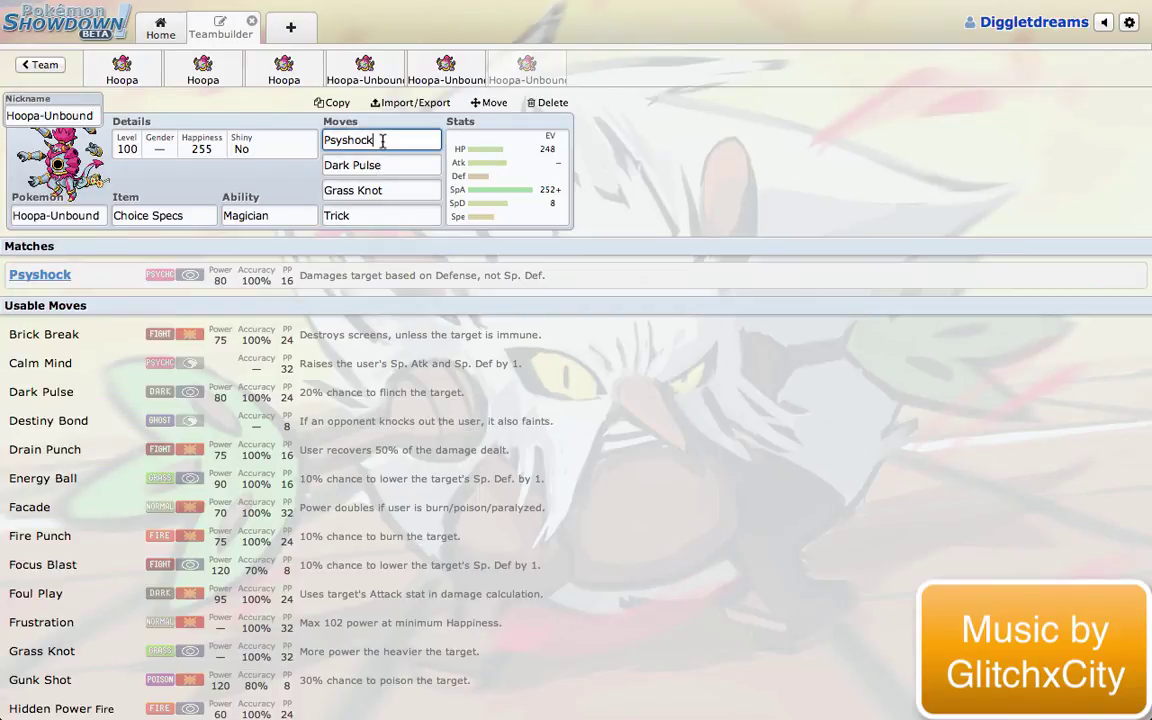
left_click(392, 165)
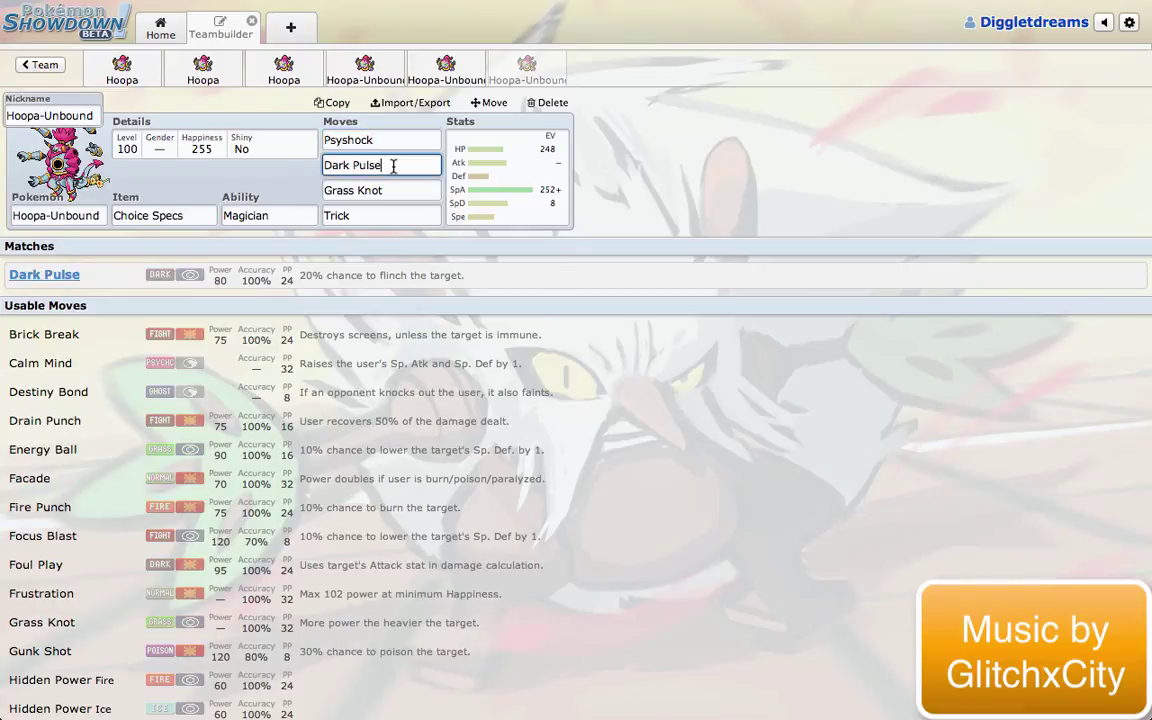
left_click(388, 141)
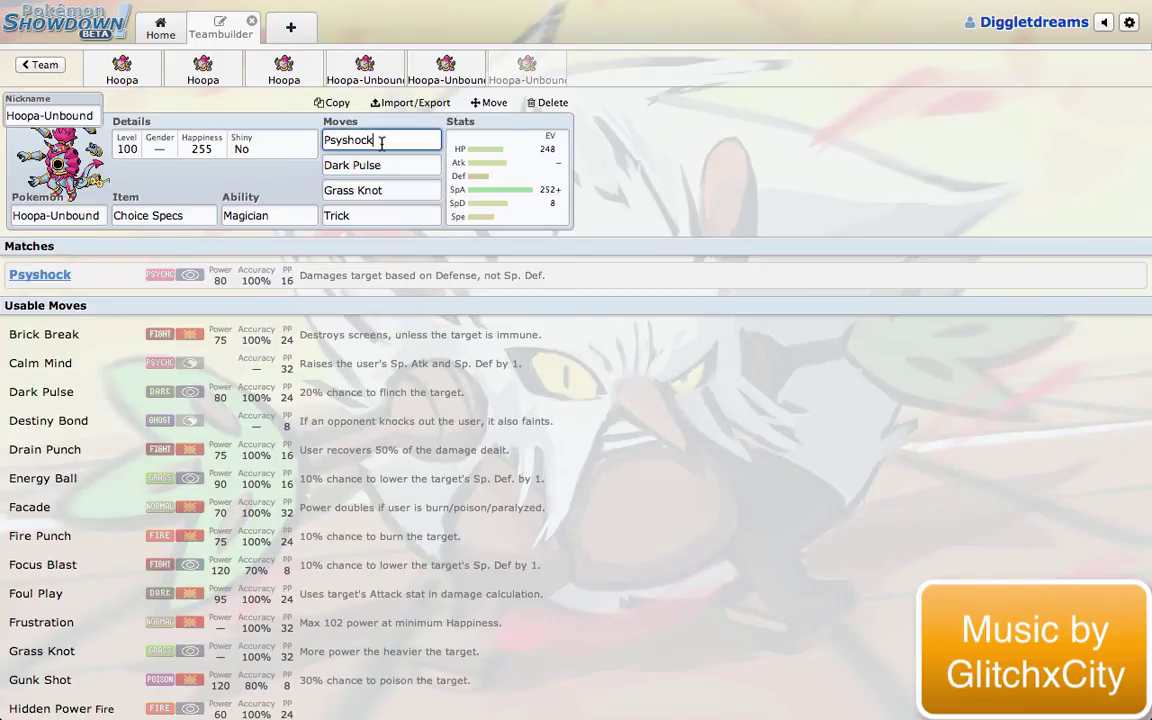
left_click(390, 166)
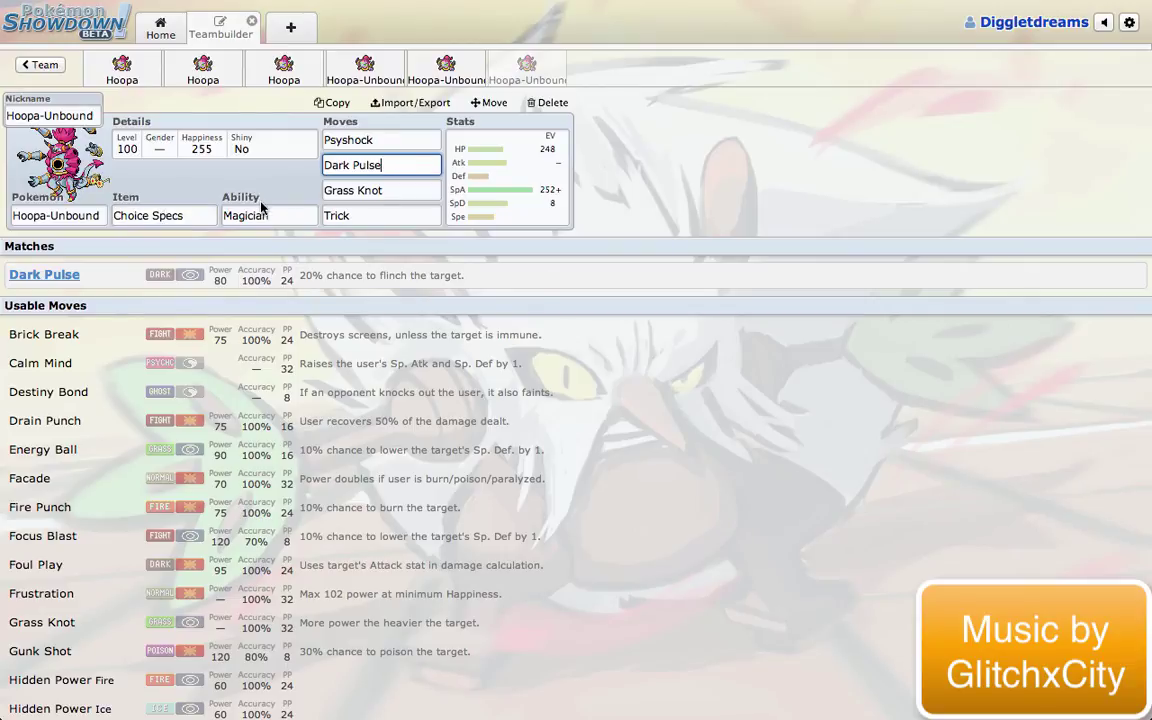
left_click(401, 190)
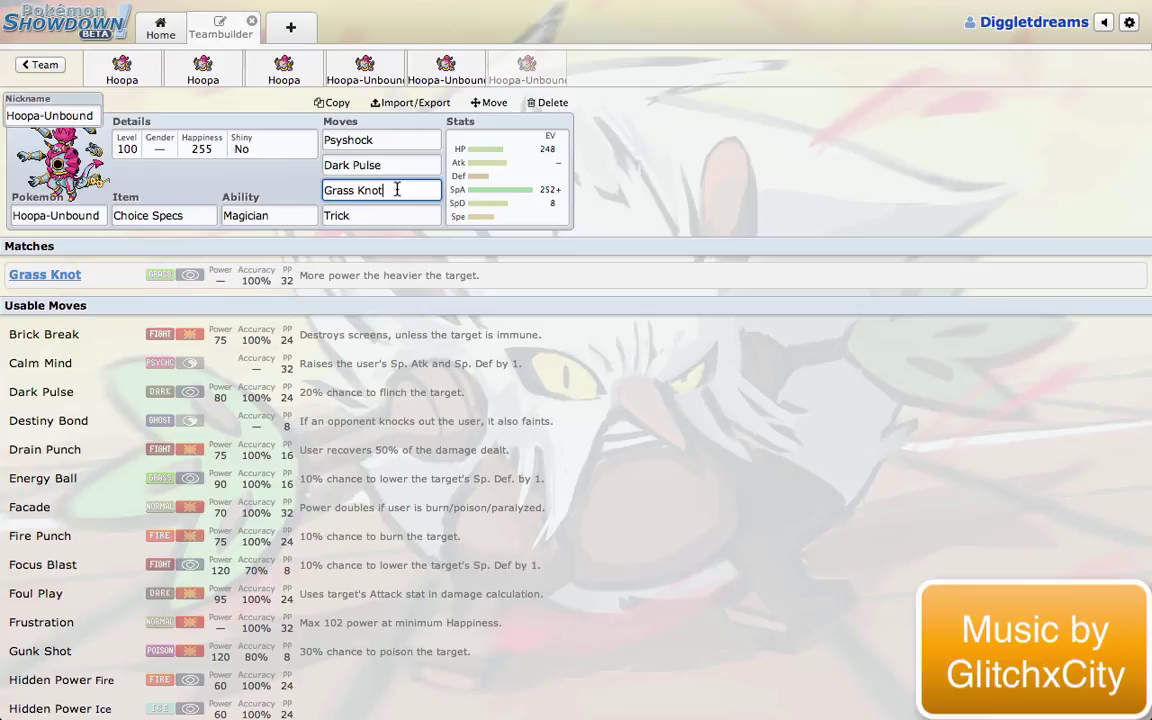
left_click(367, 220)
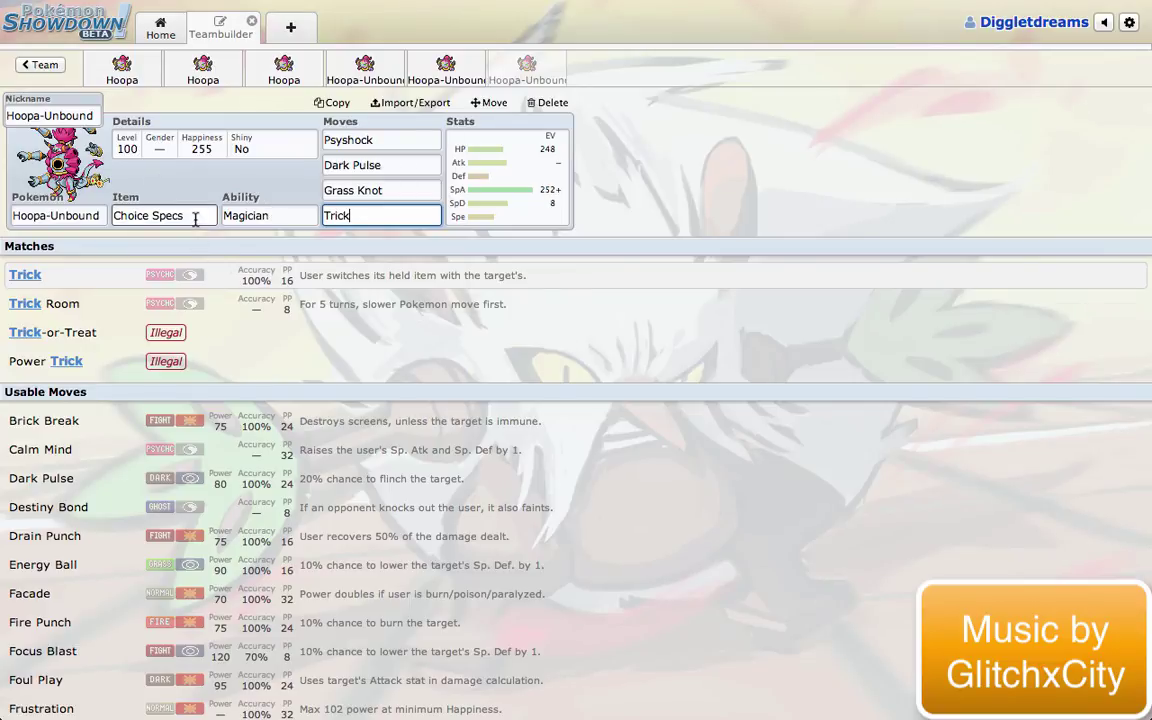
Examine the third Hoopa-Unbound's EV spread and its final Special Attack stat
left_click(494, 175)
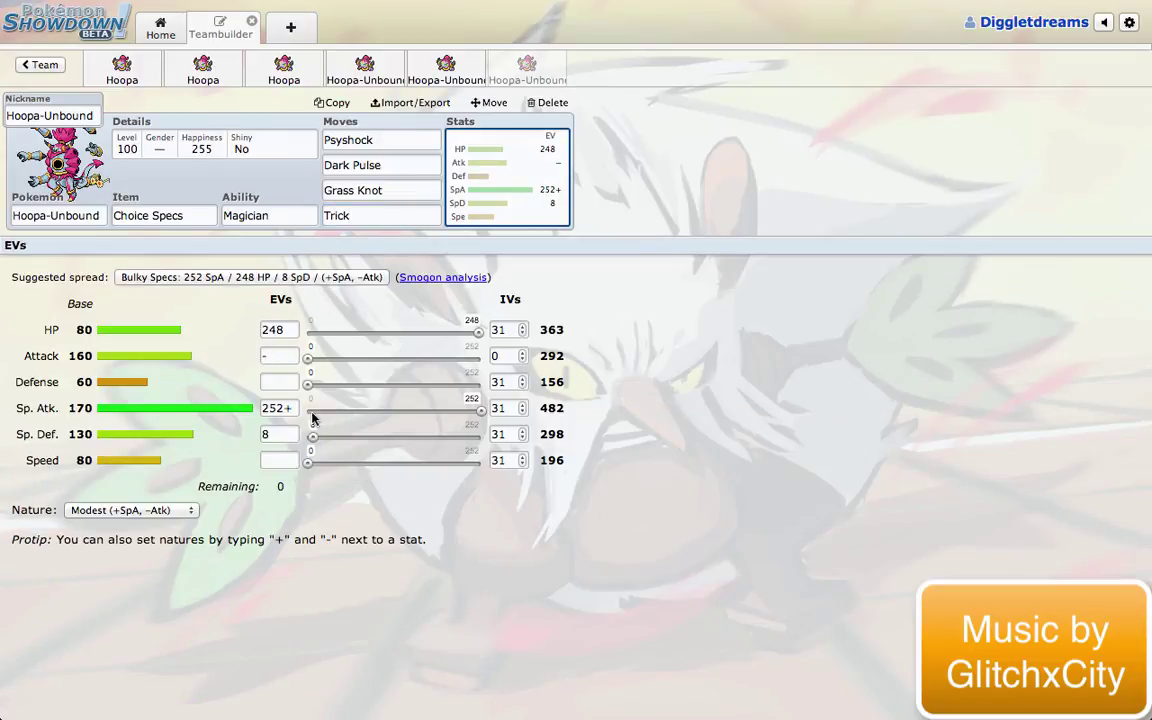
left_click_drag(568, 409, 549, 405)
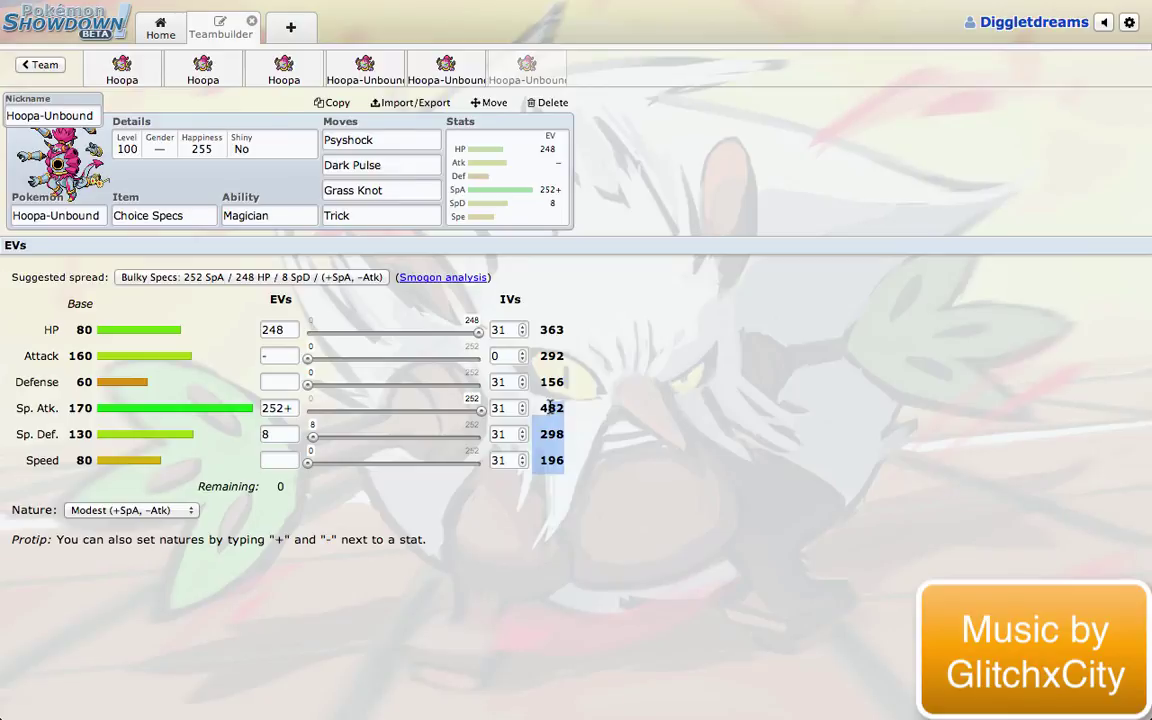
left_click(636, 432)
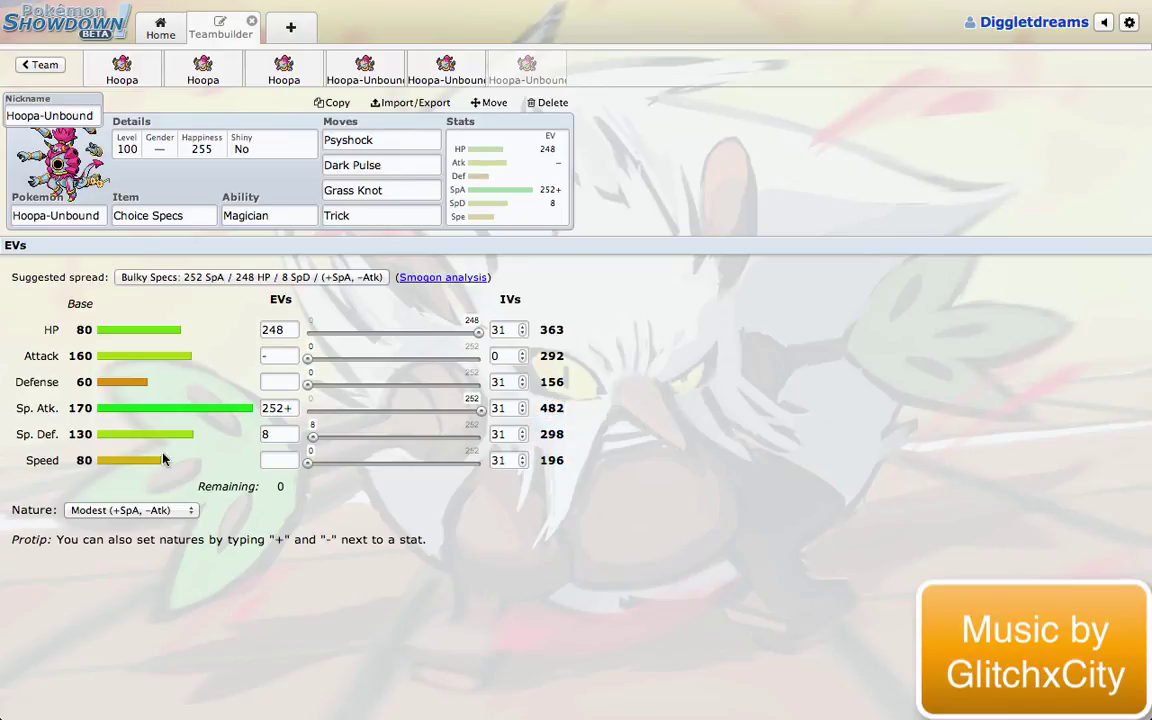